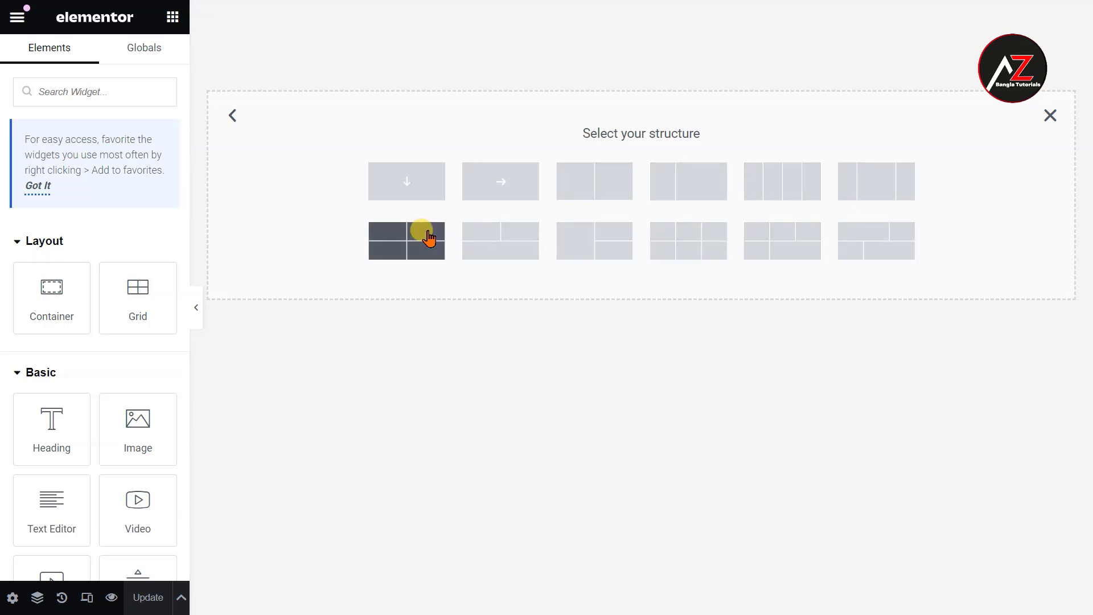
Add a single-column container with downward direction to the page
left_click(402, 181)
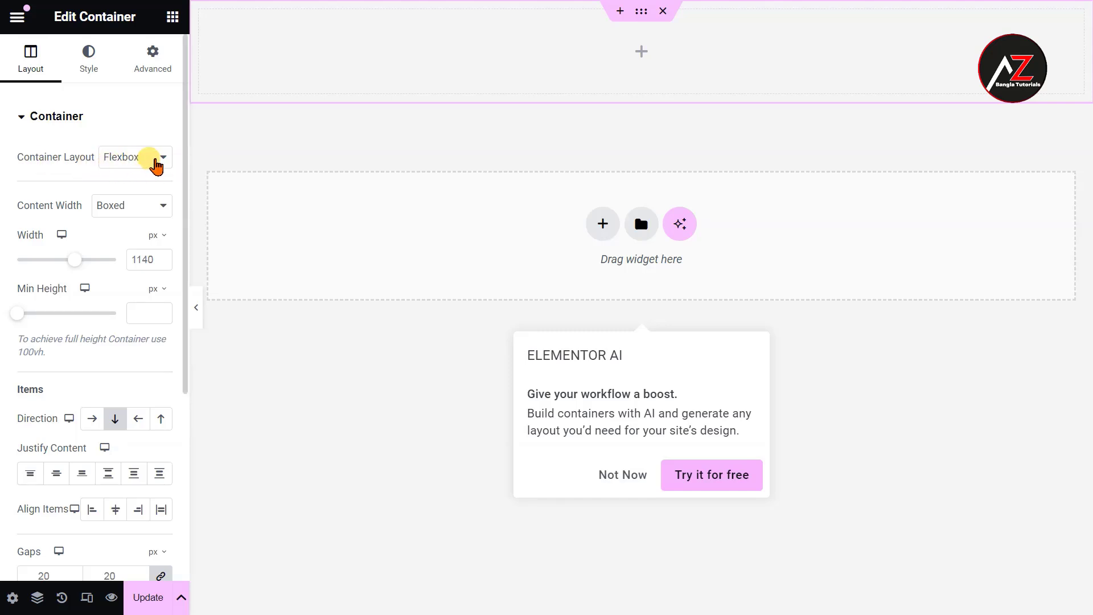
Try the Grid layout on the new container and return it to Flexbox
left_click(161, 162)
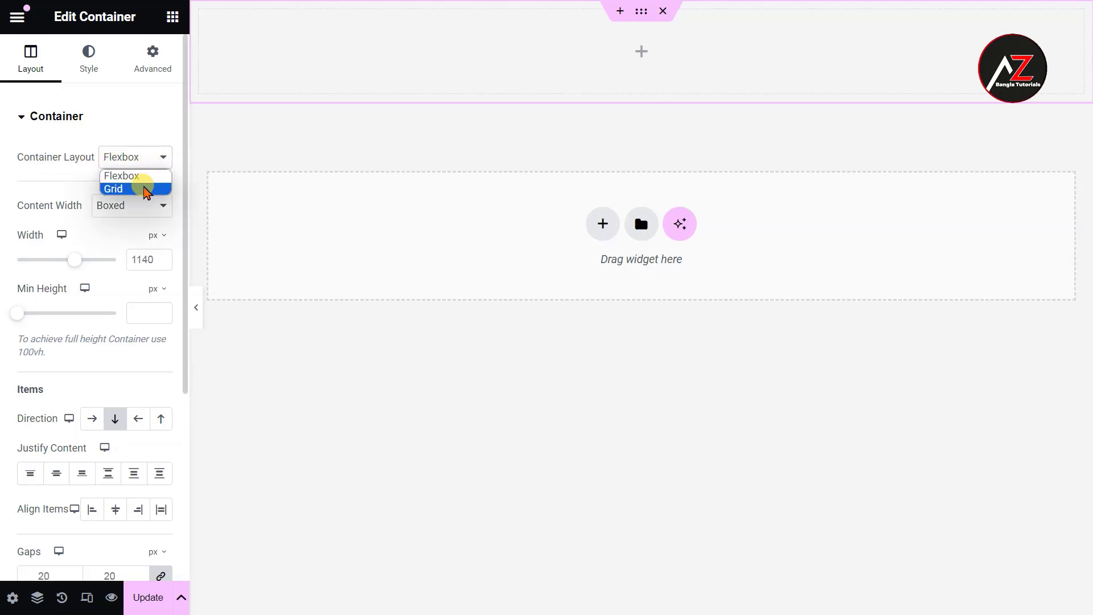
left_click(144, 189)
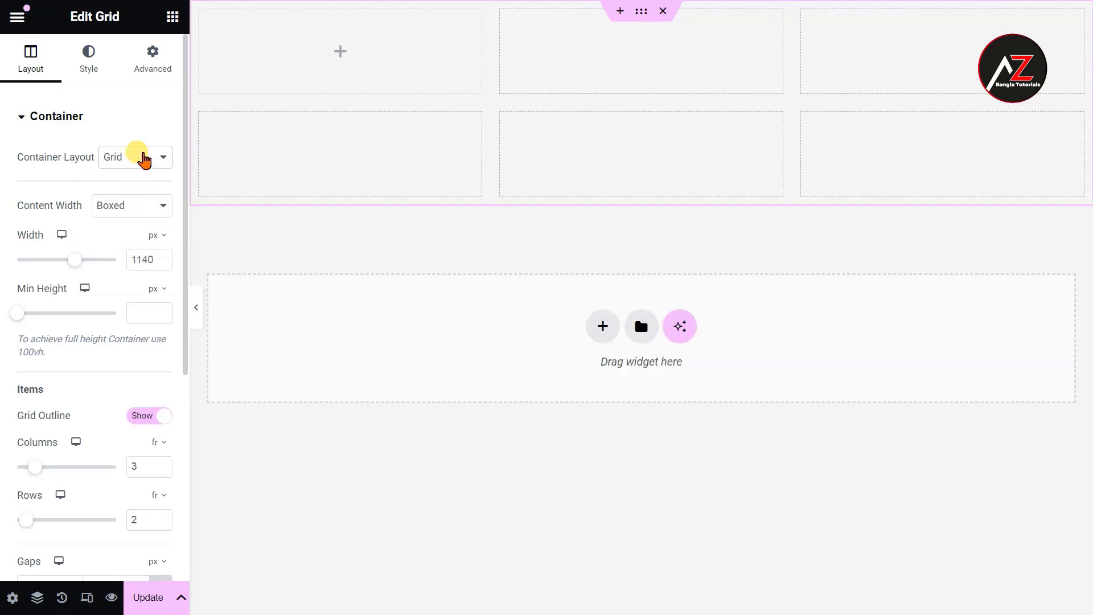
left_click(144, 160)
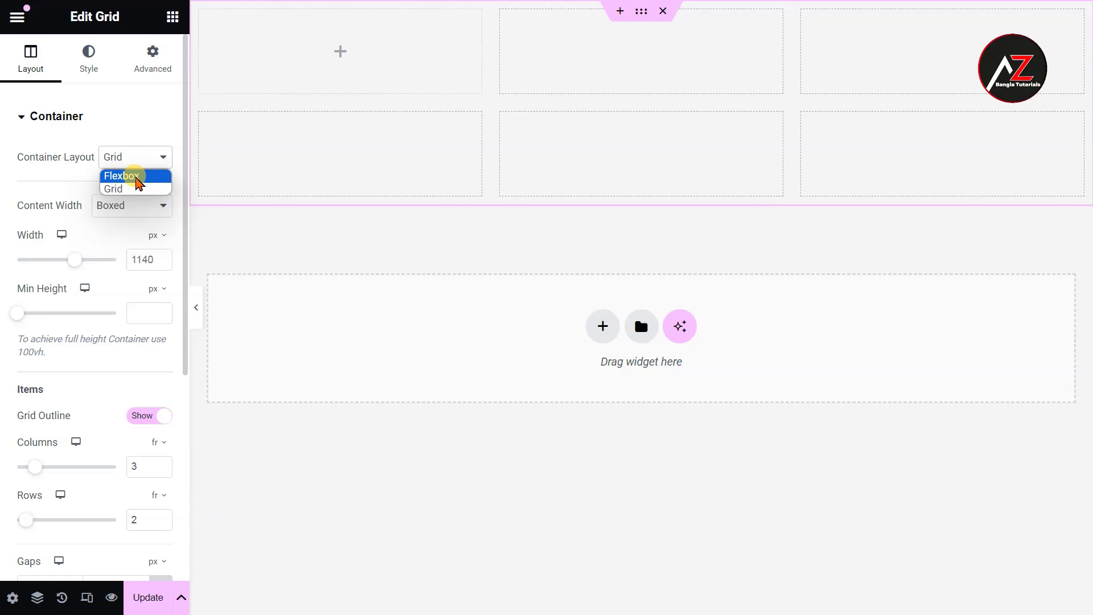
left_click(136, 177)
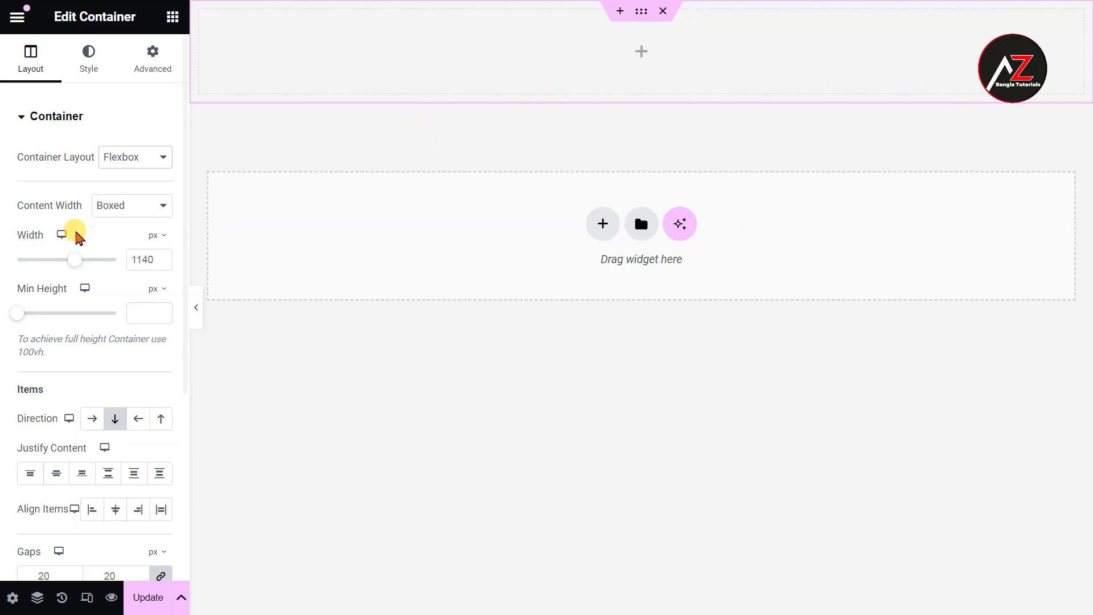
Compare the container's Full Width and Boxed content width options, ending on Boxed
left_click(140, 210)
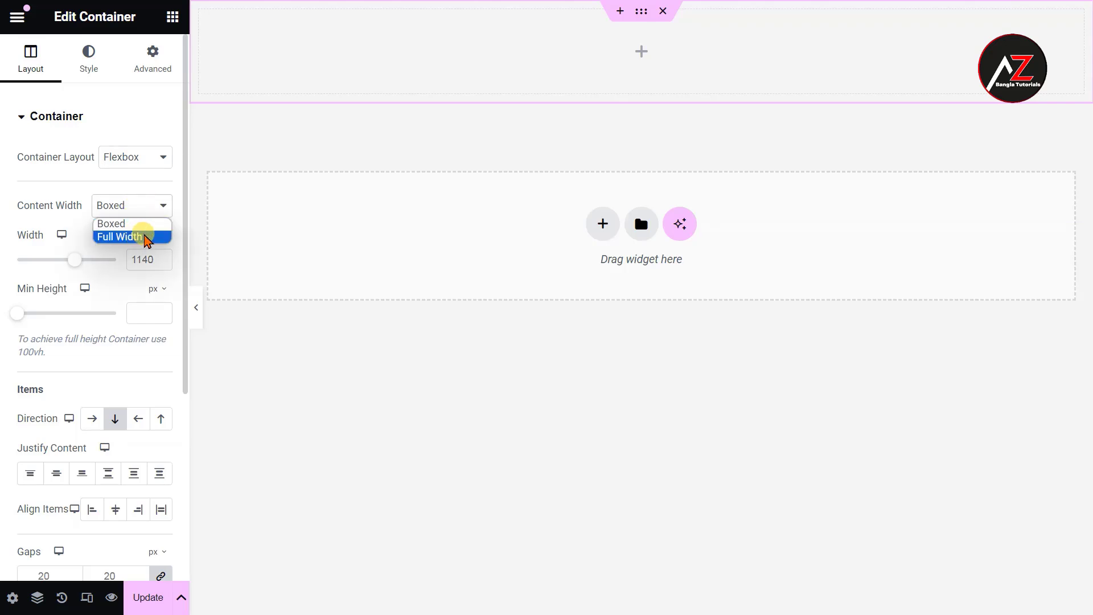
left_click(145, 236)
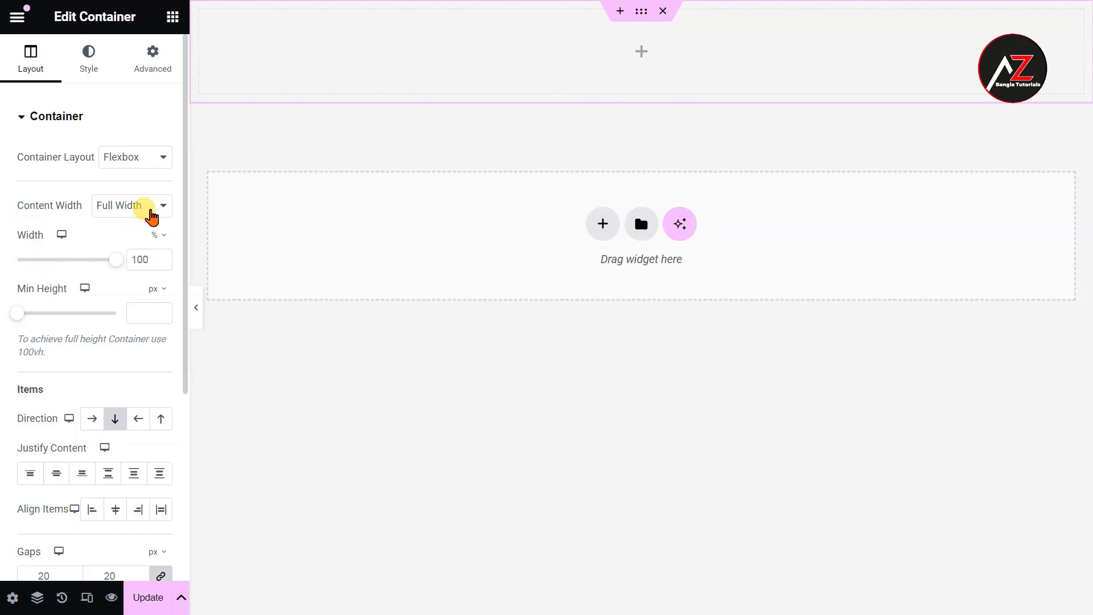
left_click(147, 211)
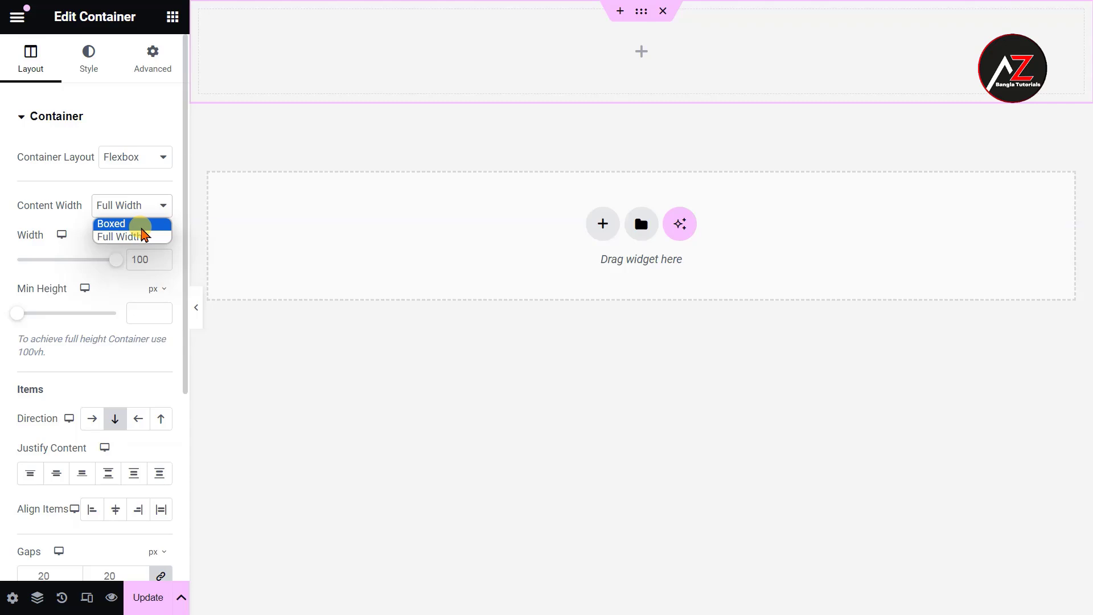
left_click(141, 226)
left_click(147, 211)
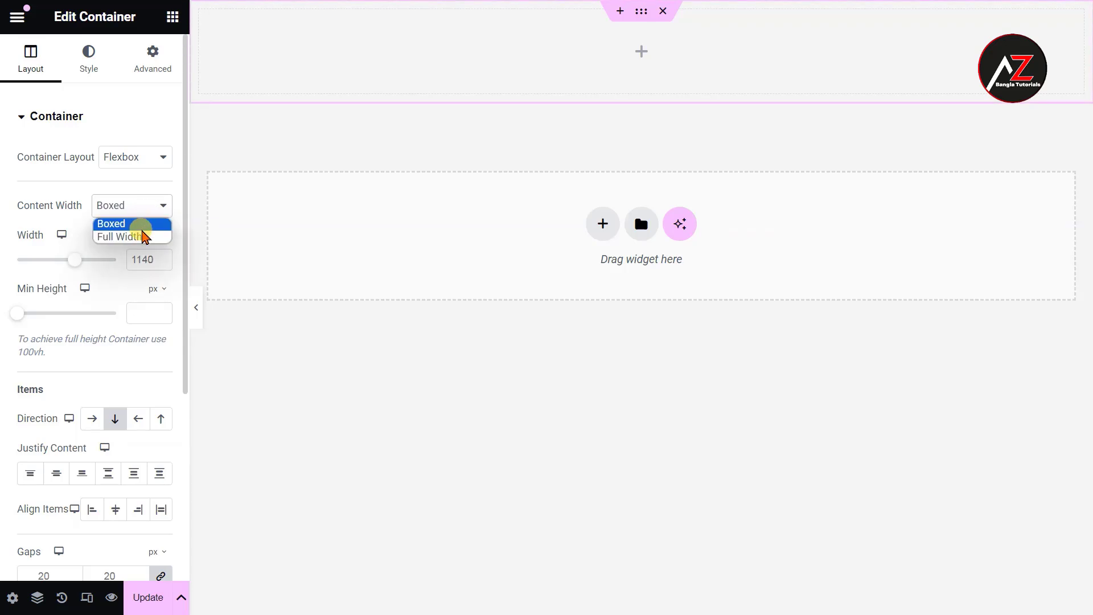
left_click(139, 237)
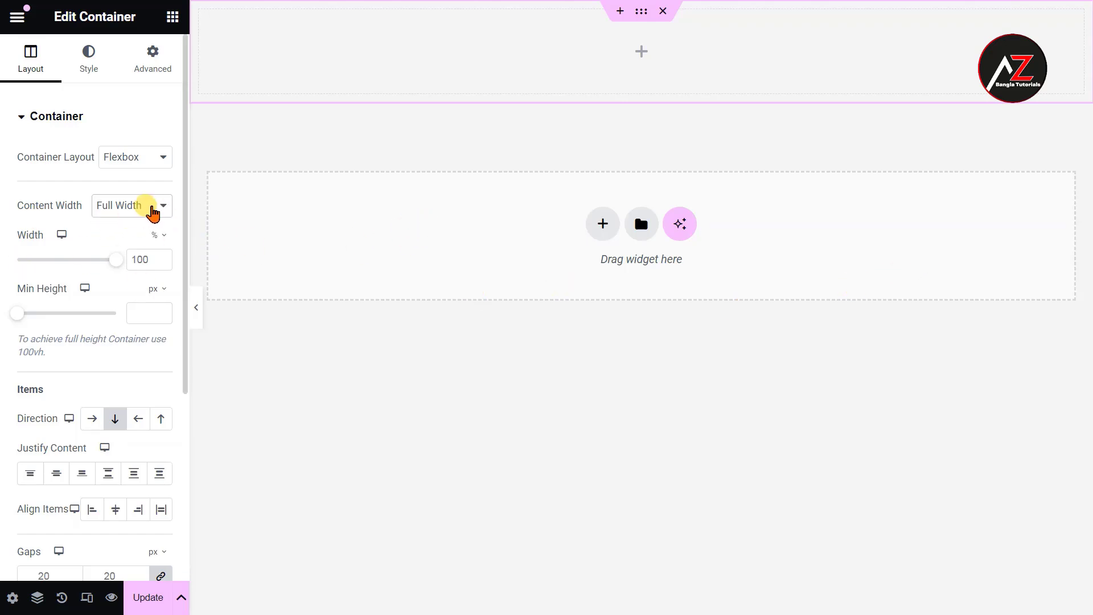
left_click(151, 209)
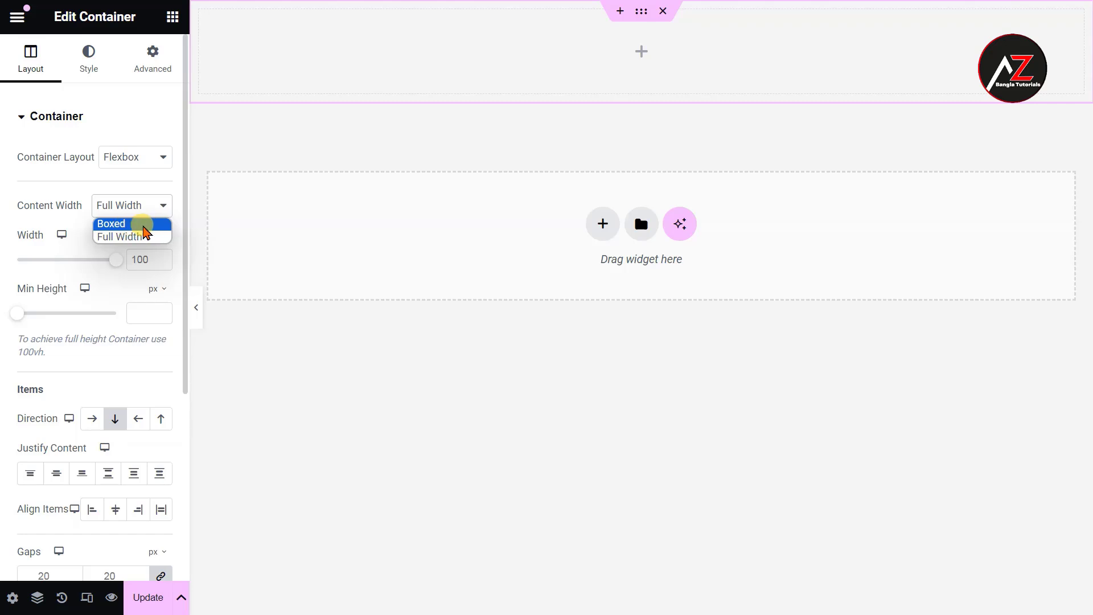
left_click(141, 225)
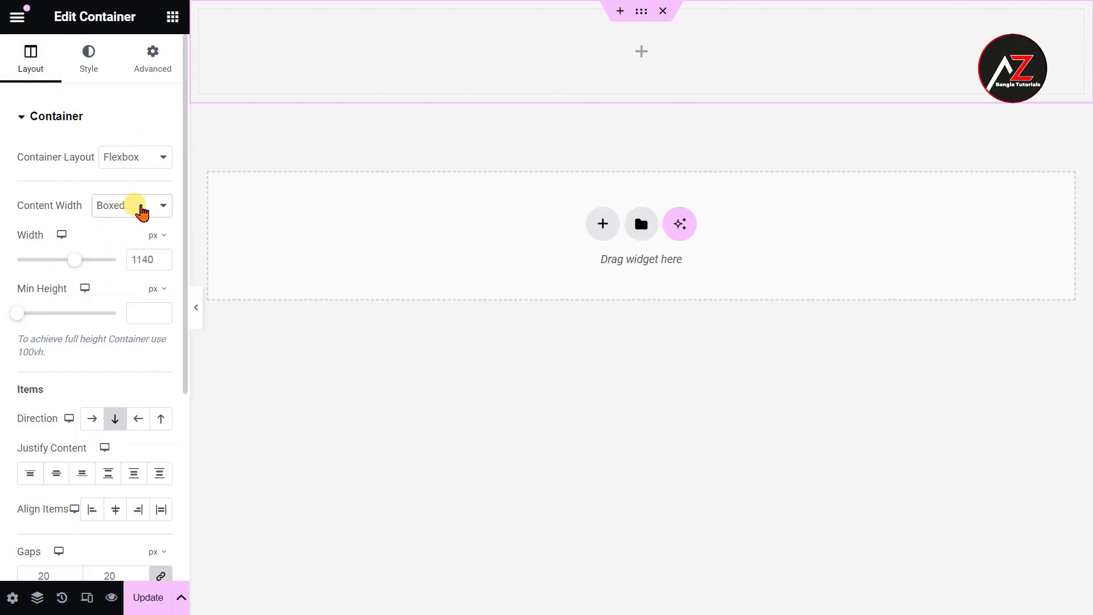
Set the container to Full Width content with a width of 81% and a minimum height of 583 px
left_click(142, 212)
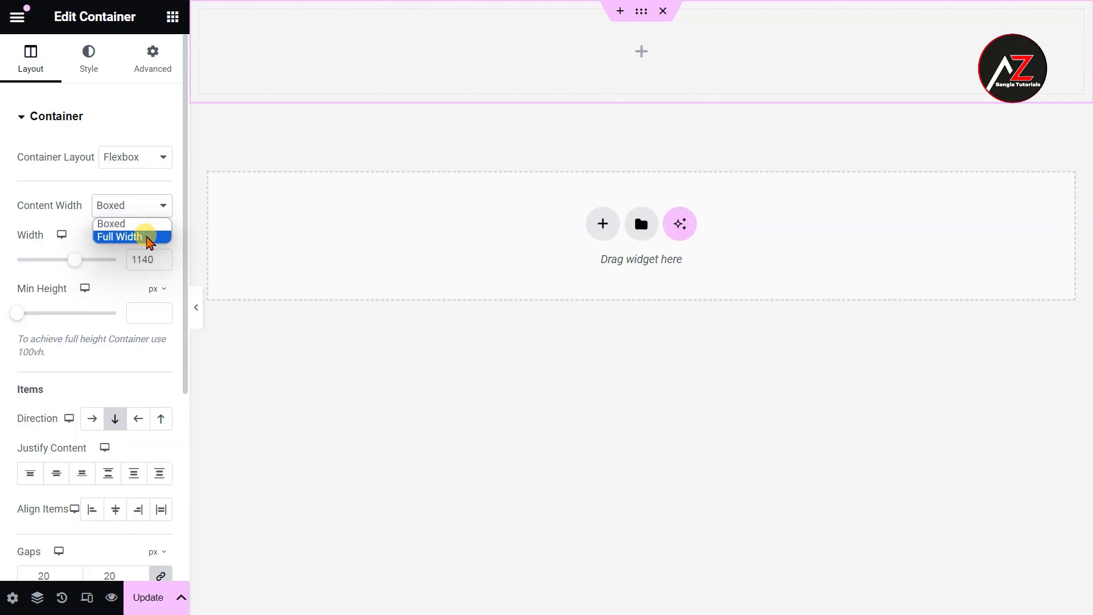
left_click(147, 237)
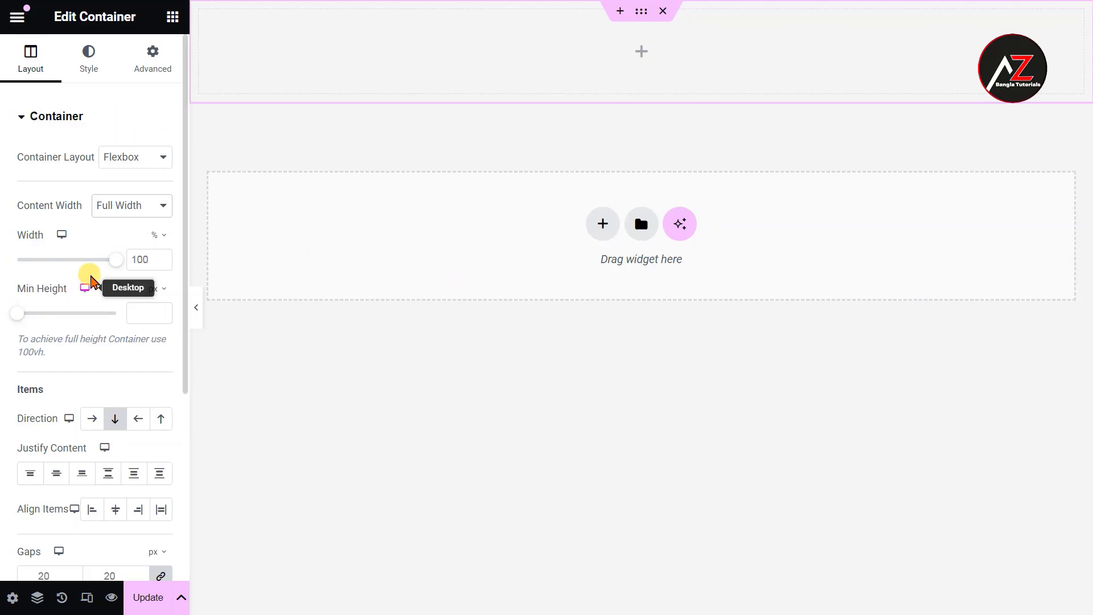
left_click_drag(116, 259, 94, 268)
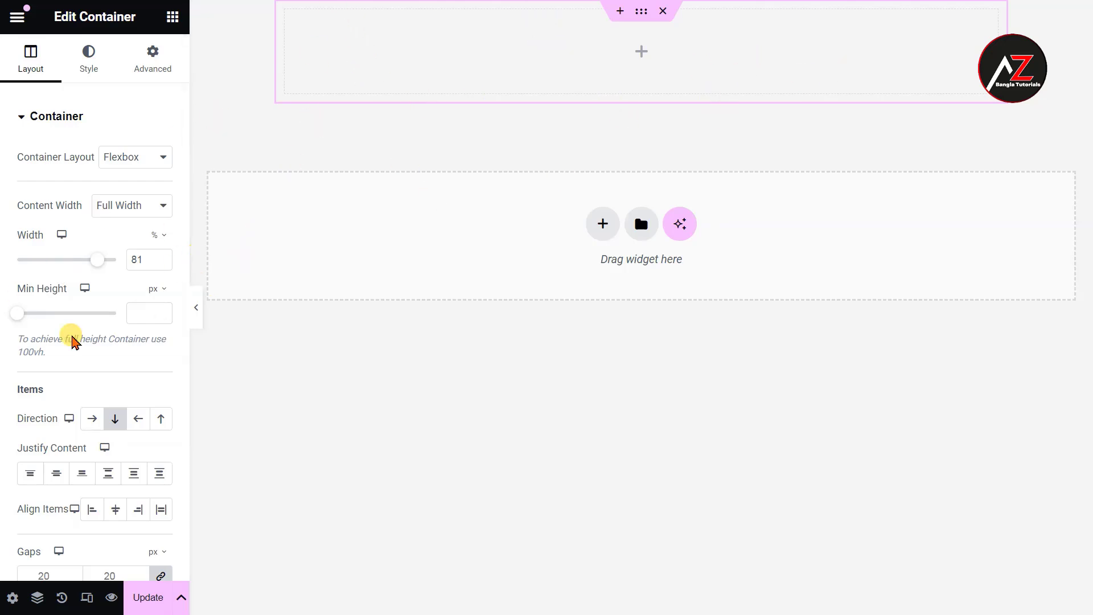
left_click_drag(20, 319, 56, 313)
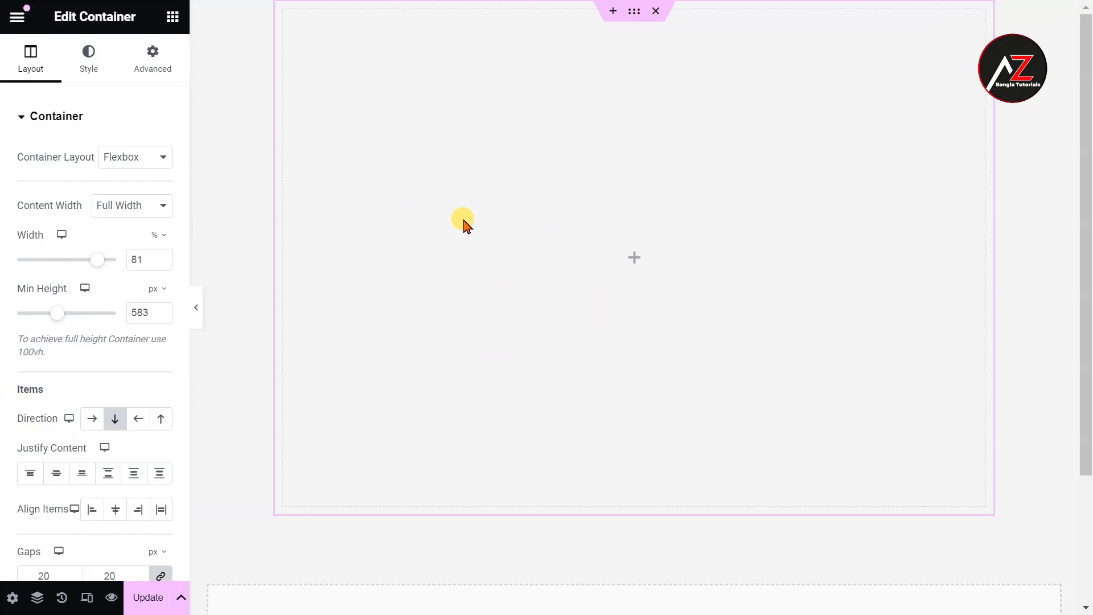
left_click(117, 420)
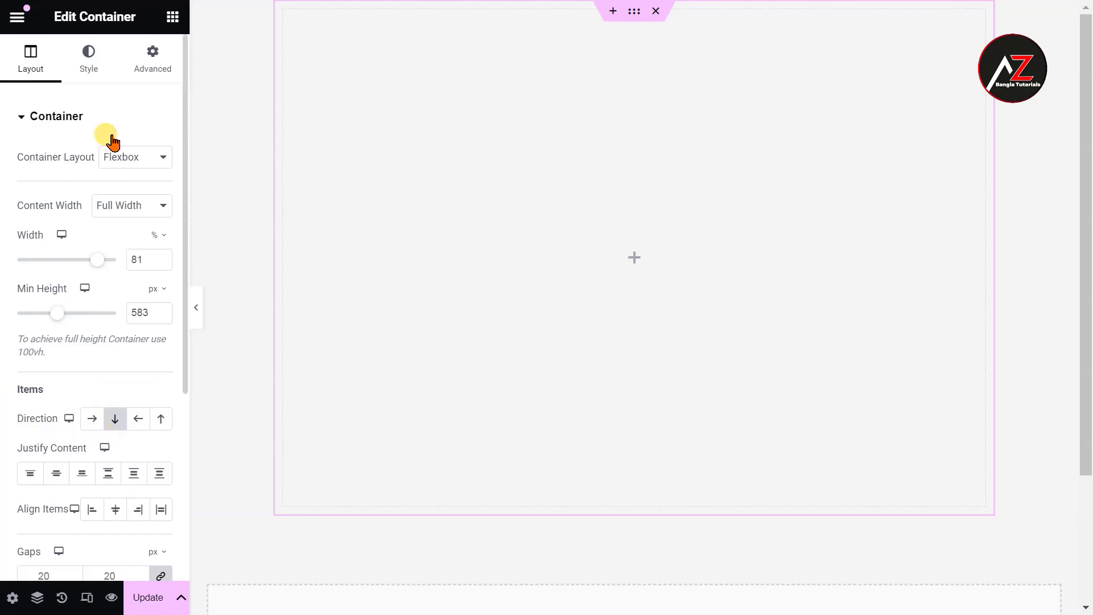
Add an Image widget to the container using camp-1-278x300-1.jpg from the media library
left_click(172, 18)
left_click_drag(137, 426, 591, 274)
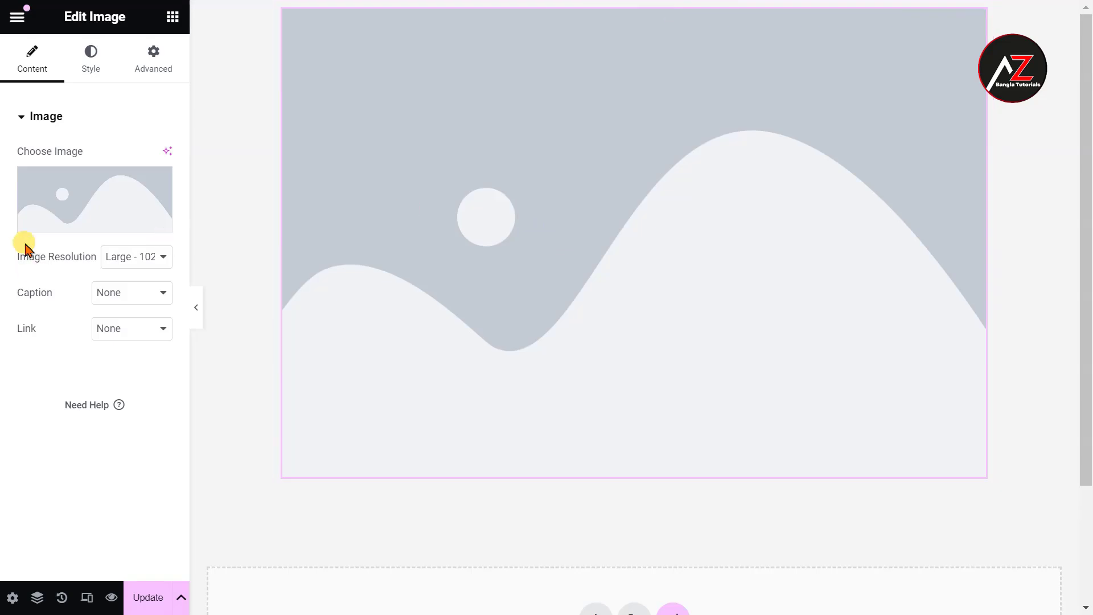
left_click(56, 225)
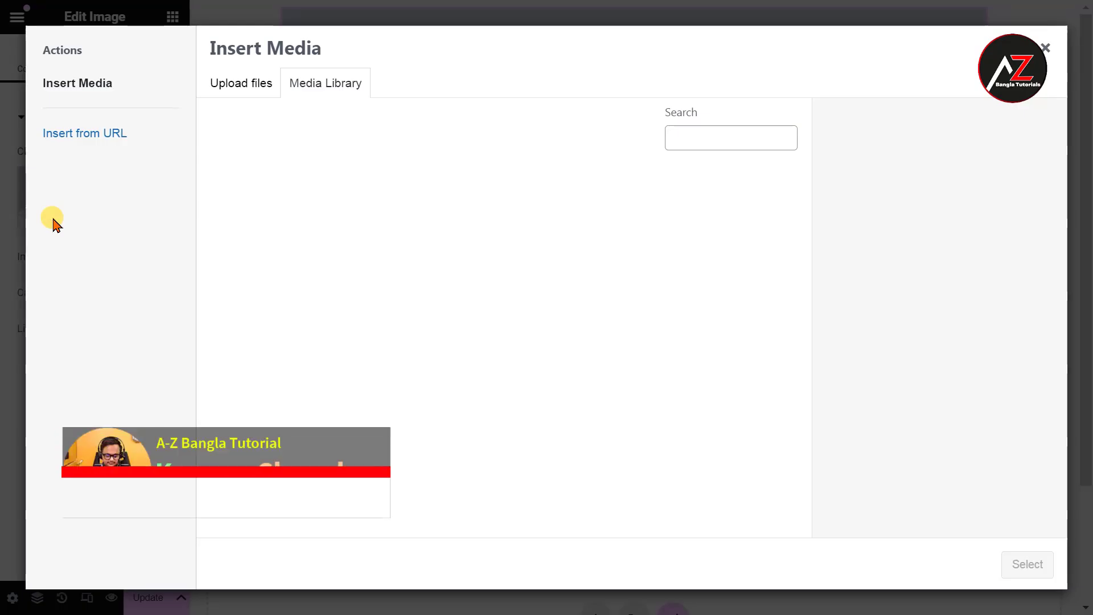
left_click(266, 225)
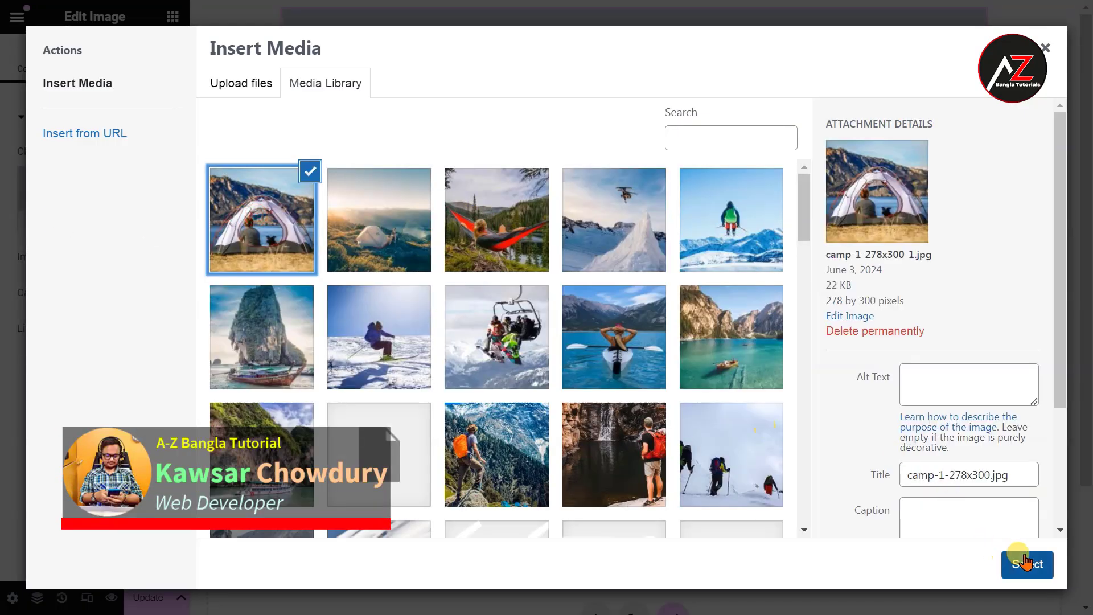
left_click(1027, 564)
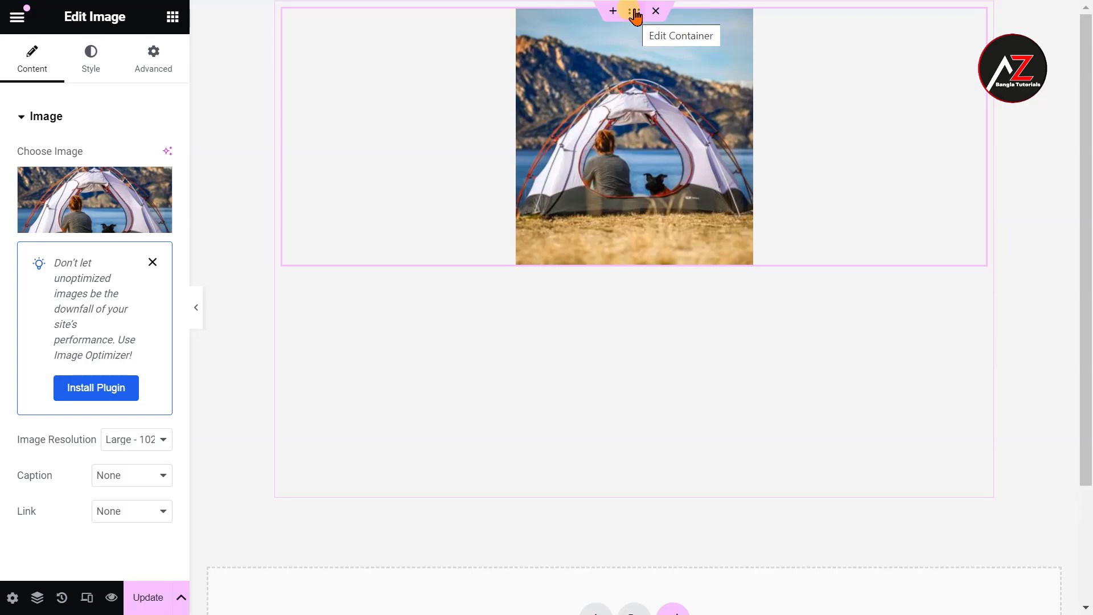
Try the container's row, row-reversed and column-reversed item directions on the tent image, and return to column
left_click(635, 14)
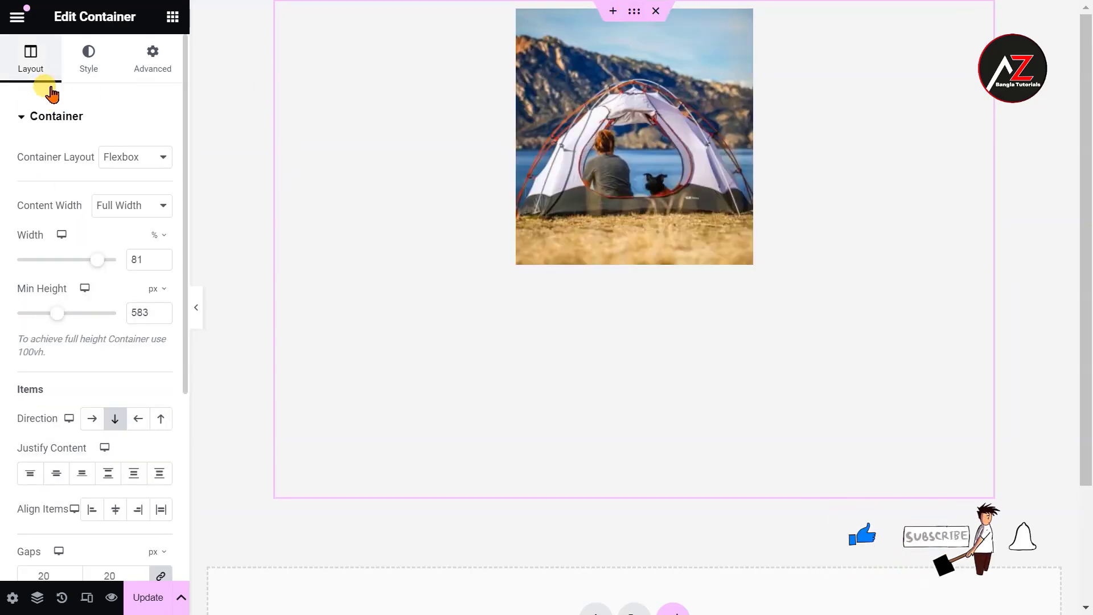
left_click(89, 423)
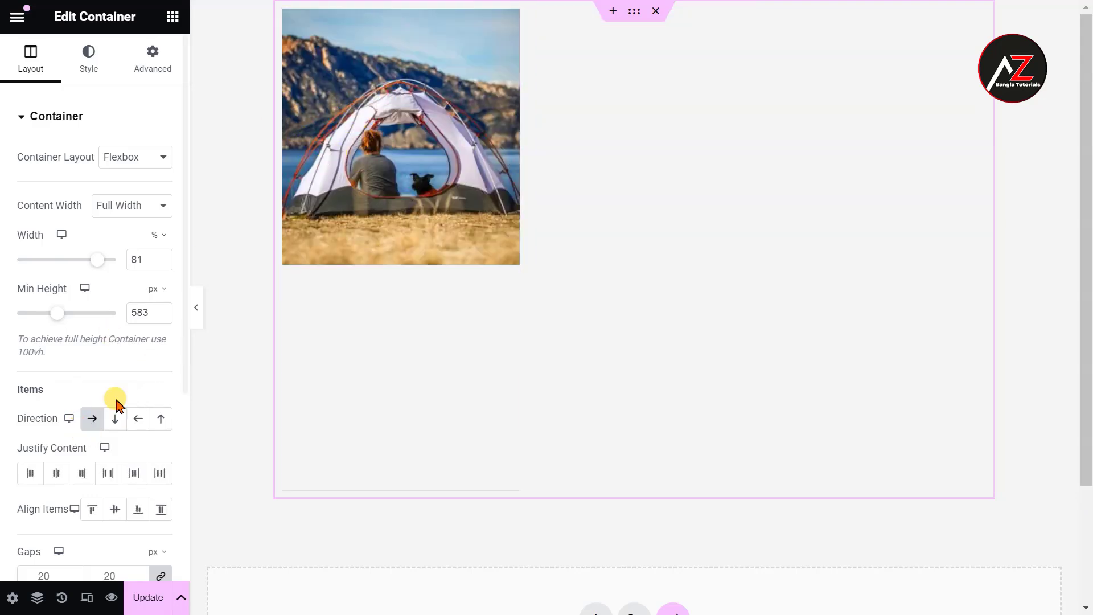
left_click(116, 422)
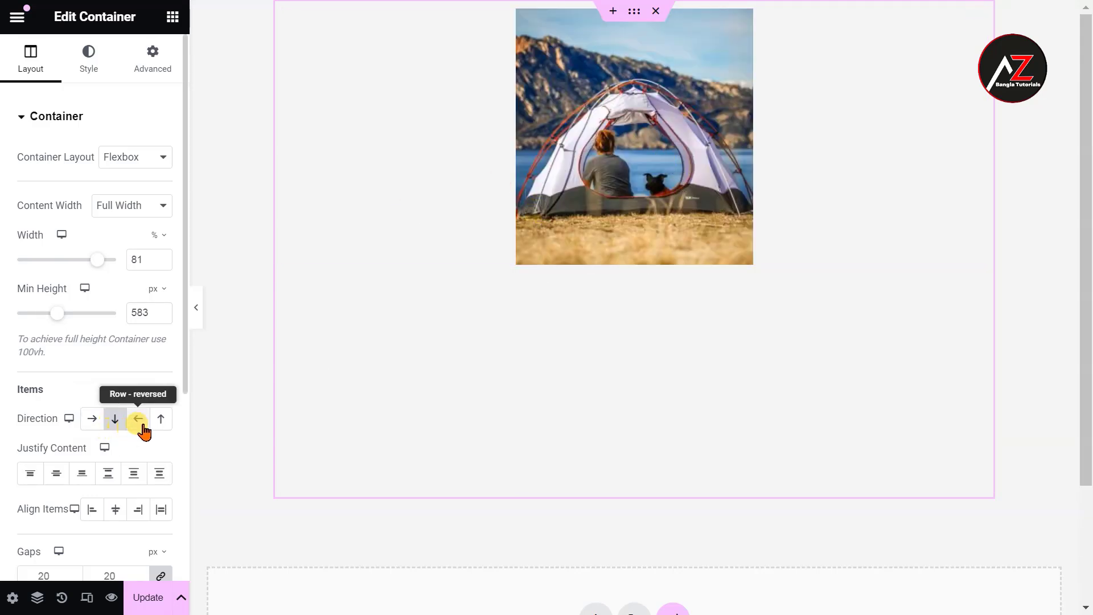
left_click(140, 425)
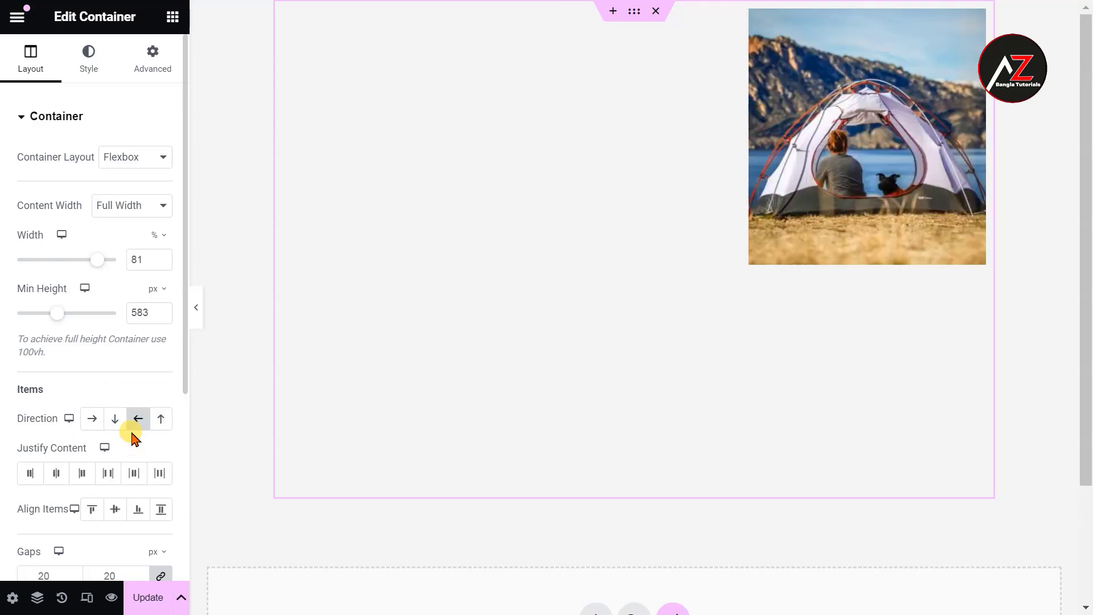
left_click(161, 421)
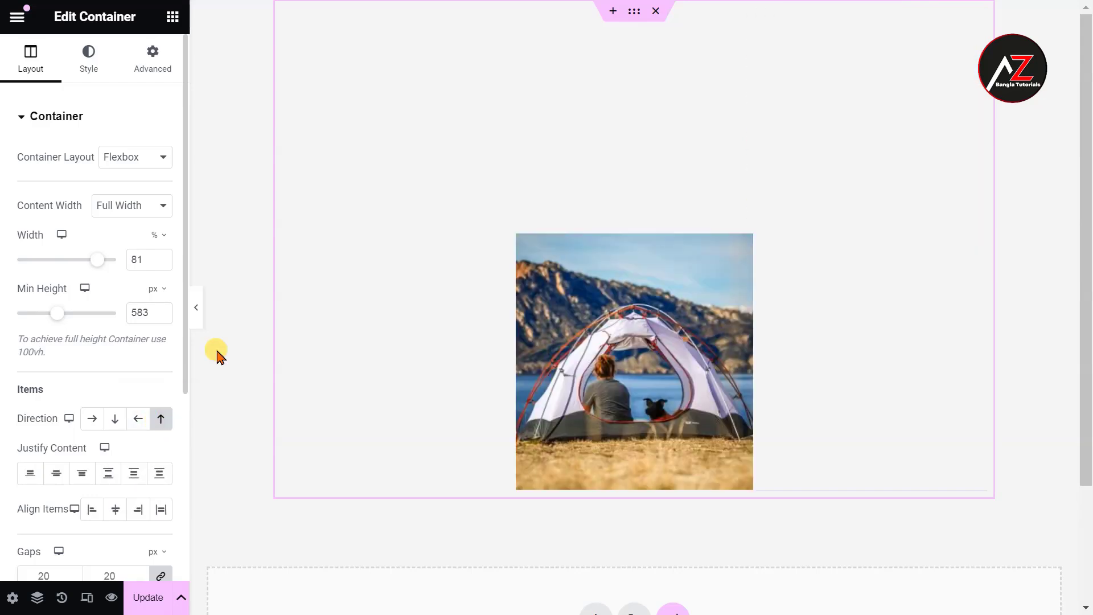
left_click(116, 422)
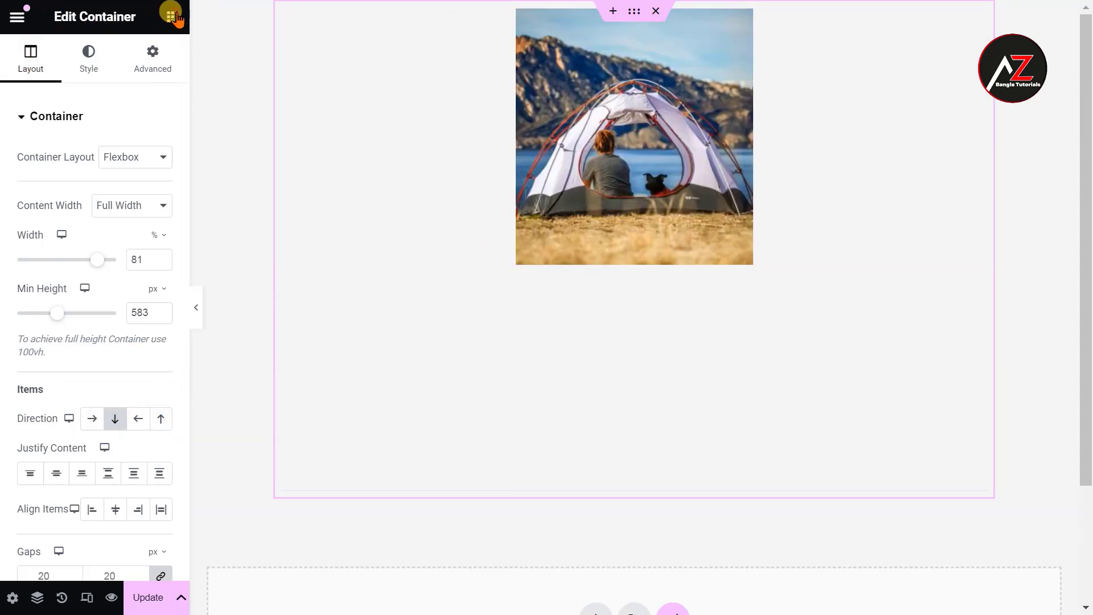
Add a second Image widget below the first using camp-2-278x300-1.jpg from the media library
left_click(172, 16)
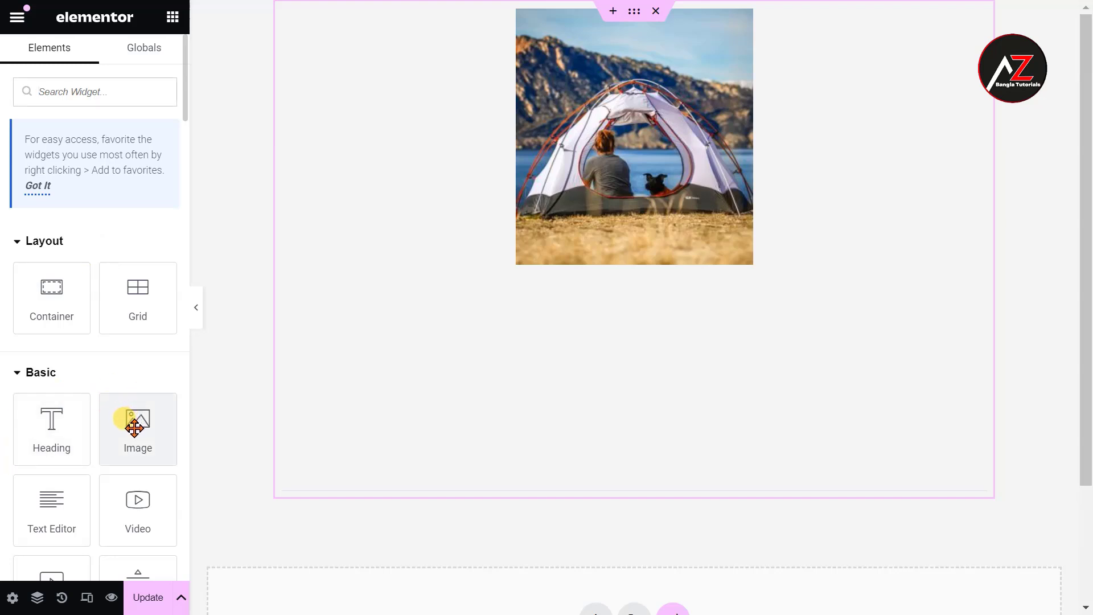
left_click_drag(134, 427, 678, 267)
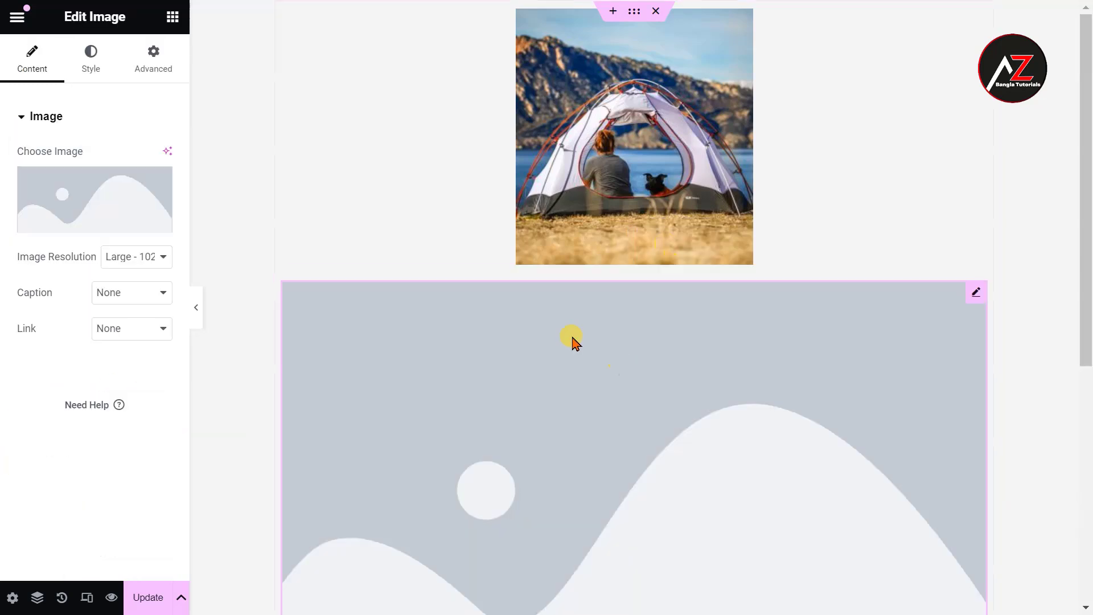
left_click(173, 17)
left_click_drag(110, 411, 572, 376)
left_click(79, 226)
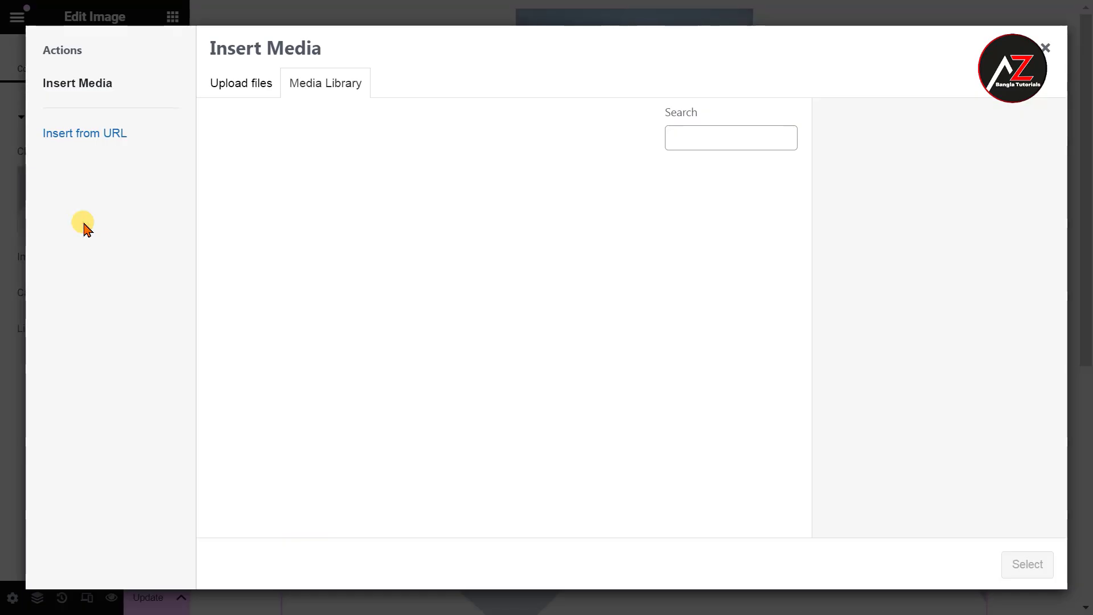
left_click(377, 200)
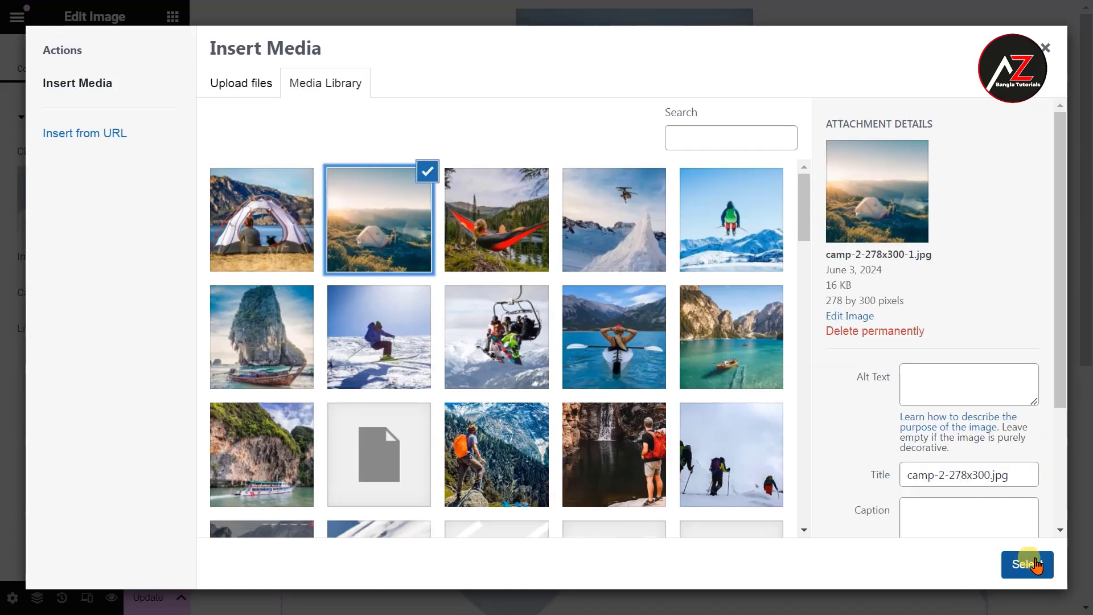
left_click(1028, 564)
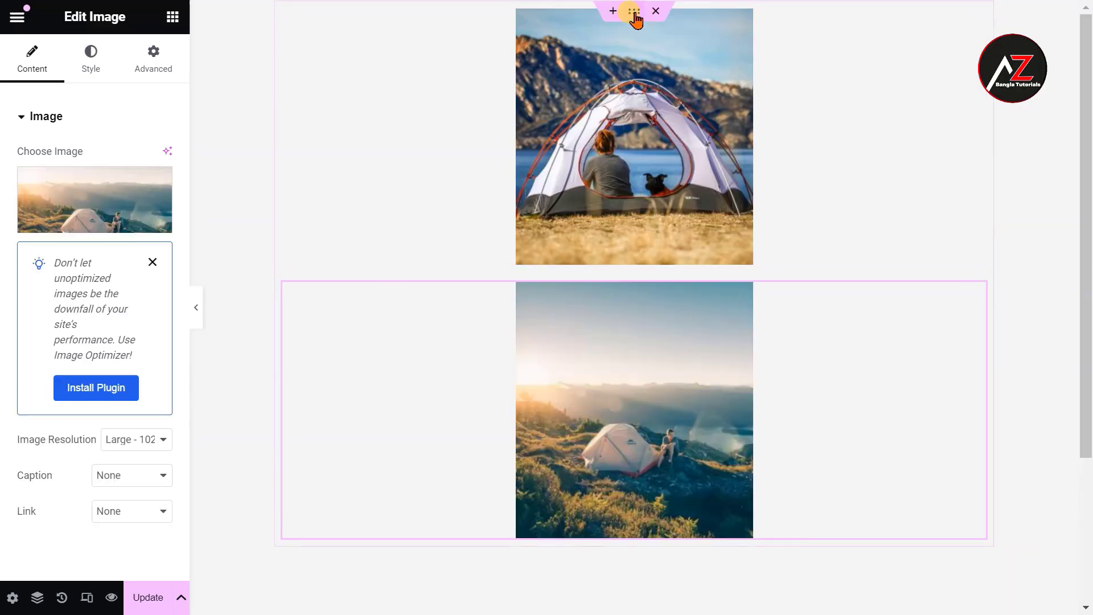
Try arranging the container's two images in a row and return them to a column
left_click(636, 19)
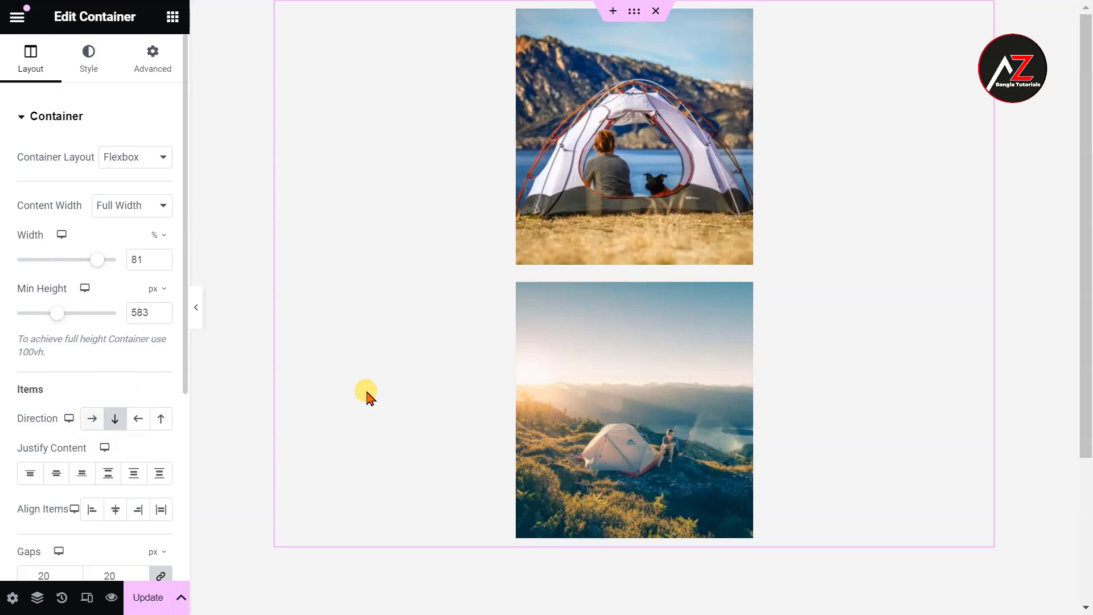
left_click(89, 419)
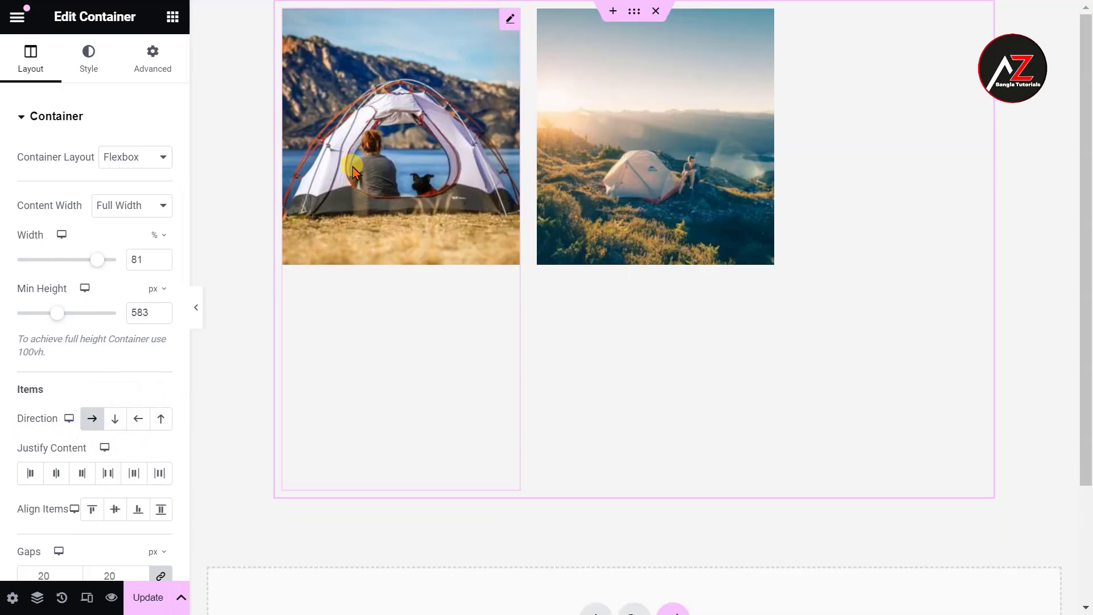
left_click(114, 420)
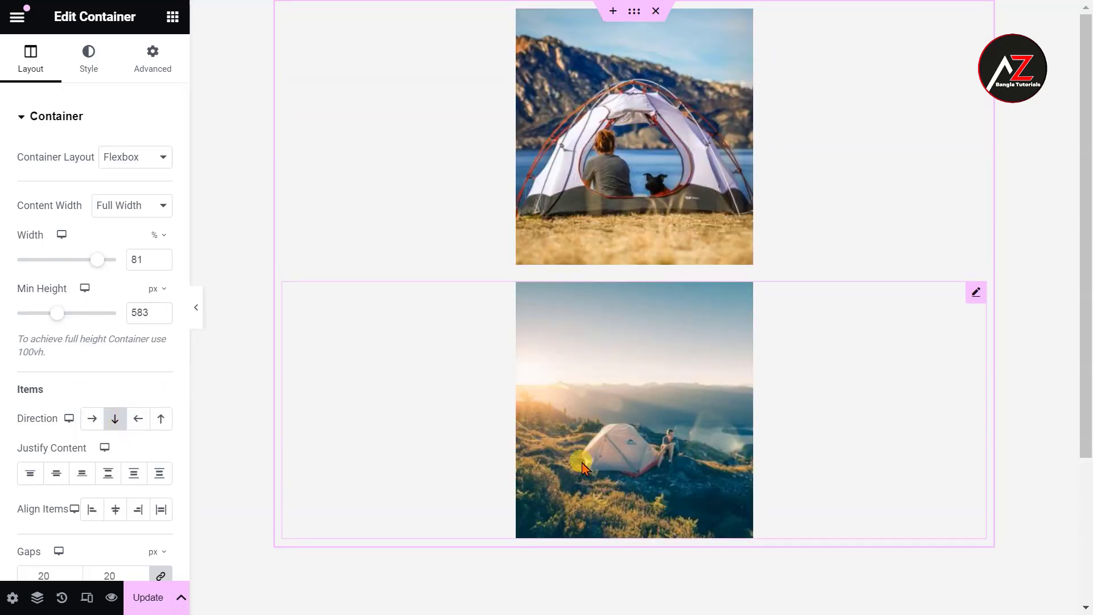
Try the row-reversed, column-reversed and column directions on the container's two images and set the item direction to row
left_click(138, 420)
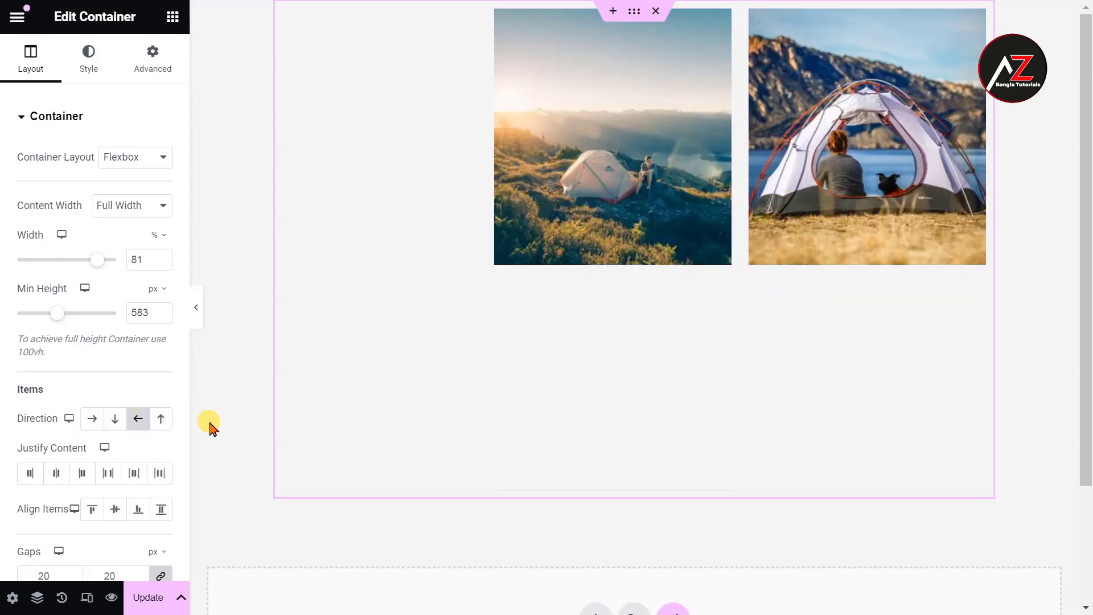
left_click(162, 420)
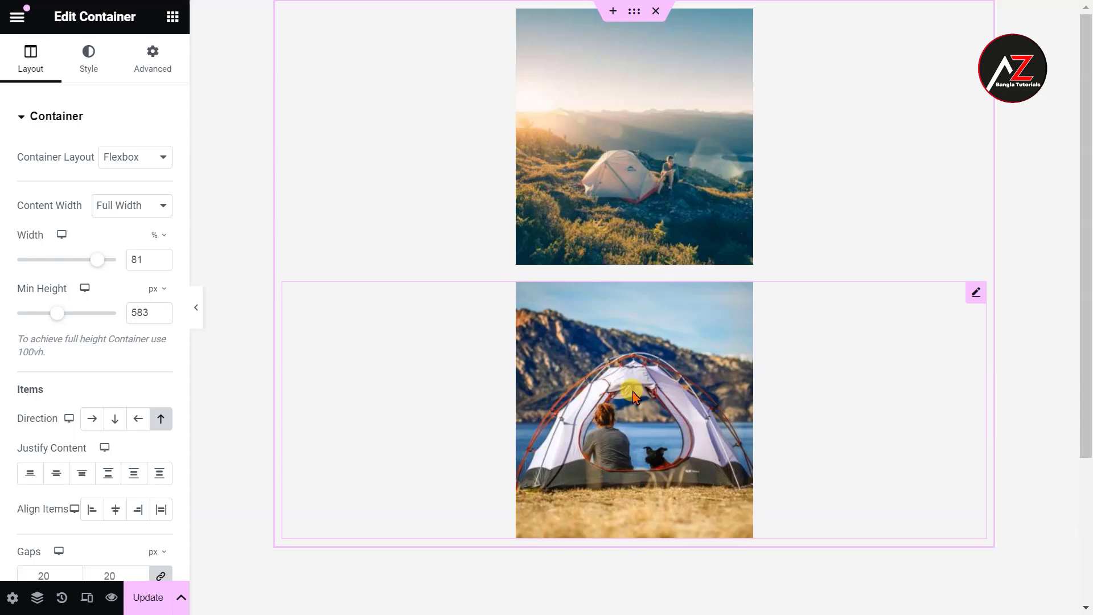
left_click(91, 422)
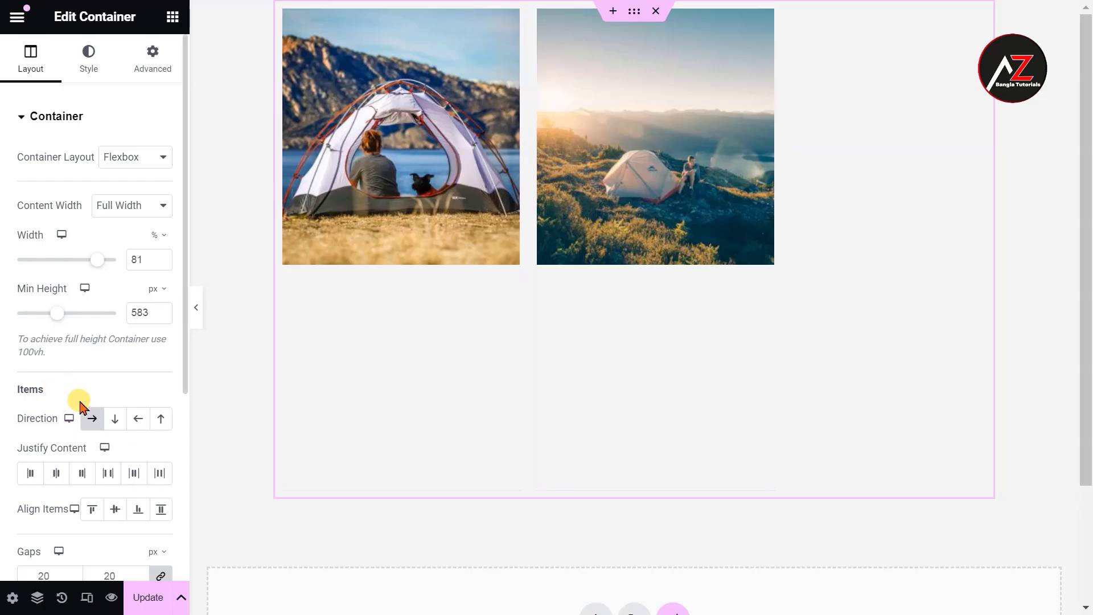
left_click(115, 420)
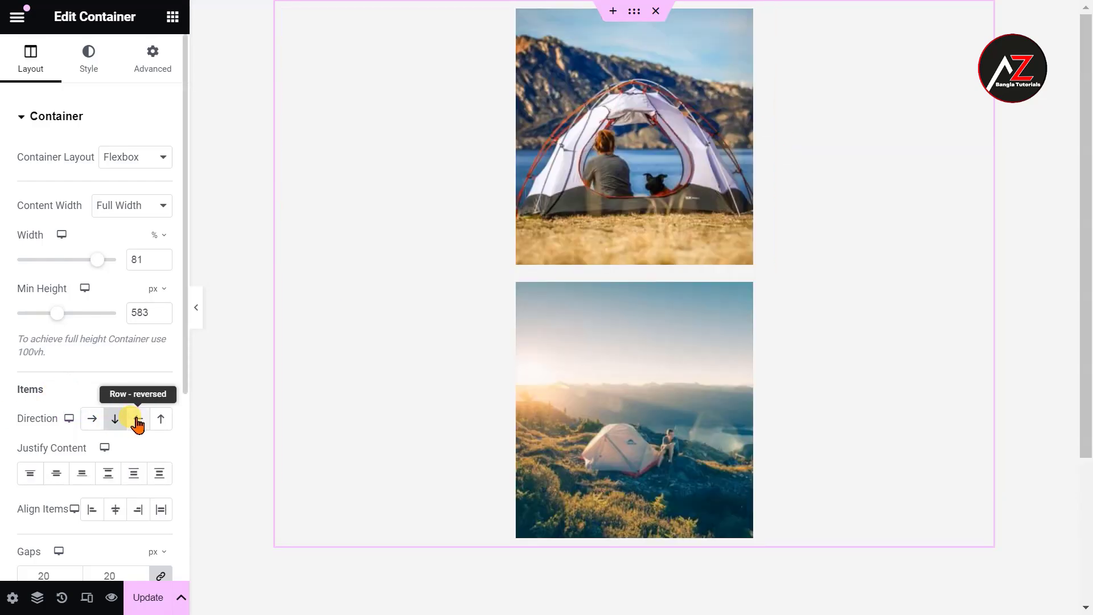
left_click(138, 420)
left_click(161, 420)
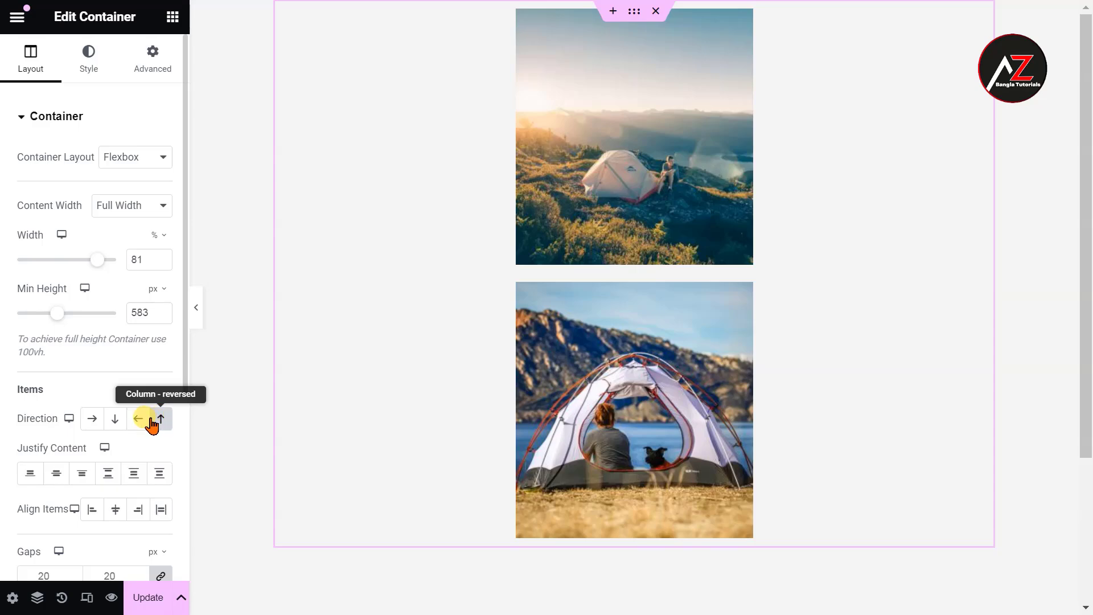
left_click(91, 421)
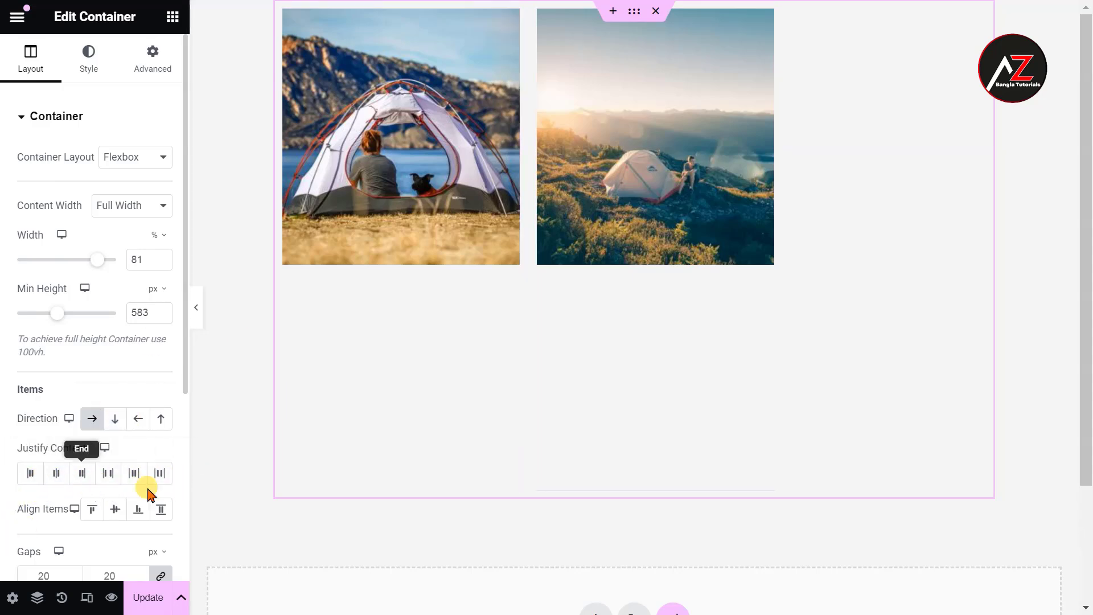
Try the container's Justify Content options center, end, space between and space around, and set it to space evenly
left_click(55, 477)
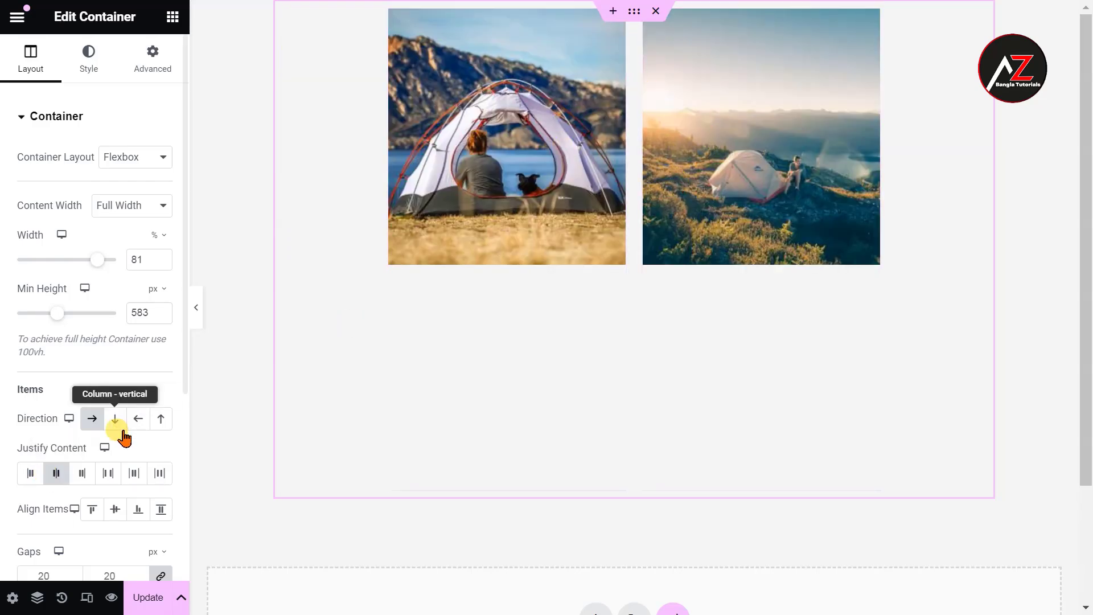
left_click(83, 477)
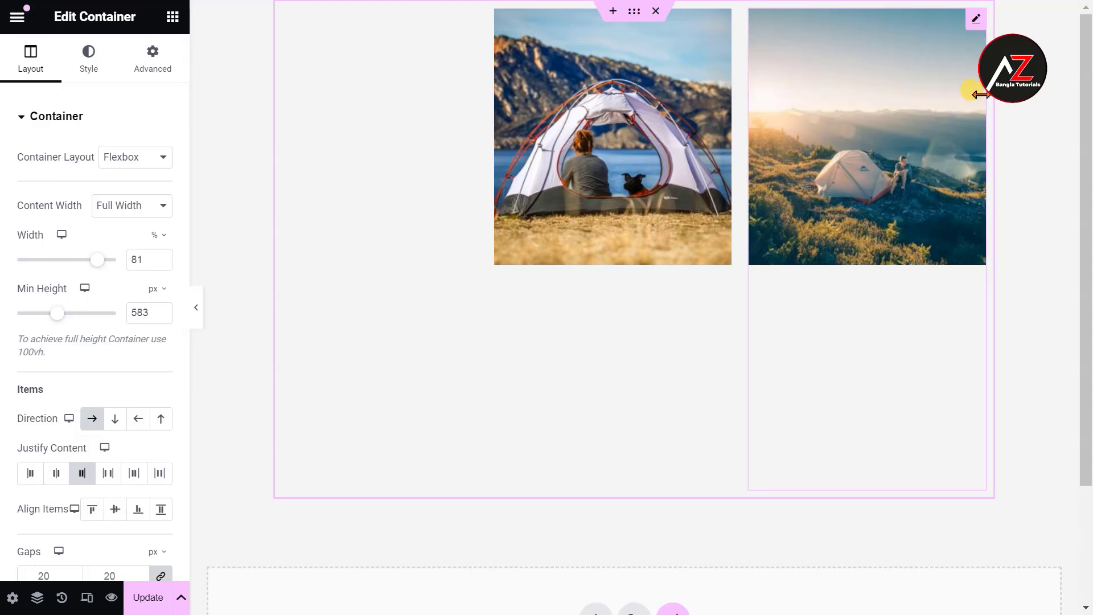
left_click(107, 476)
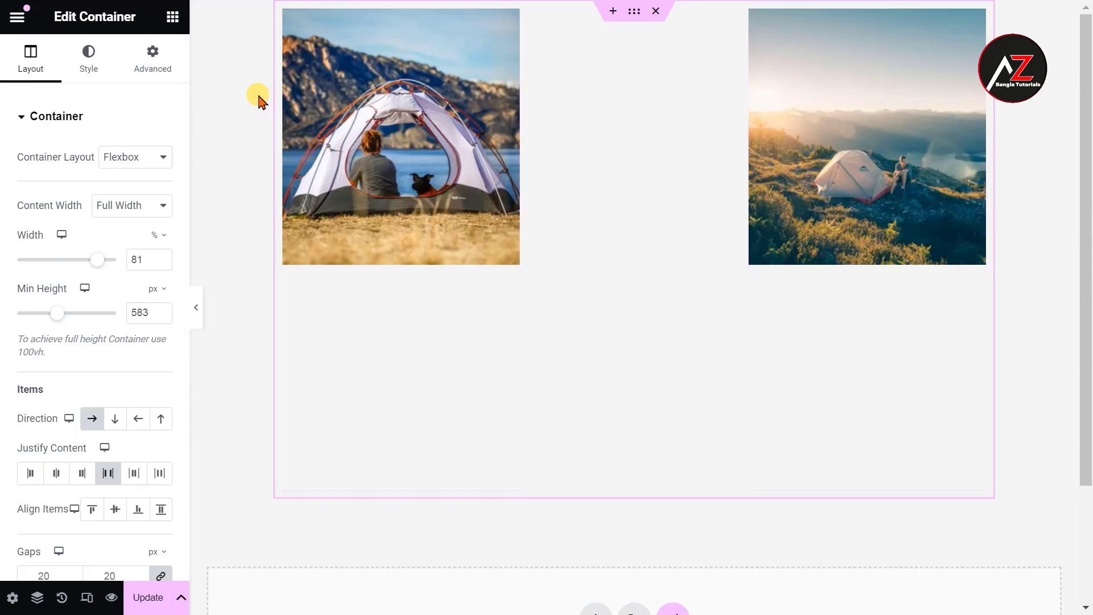
left_click(134, 474)
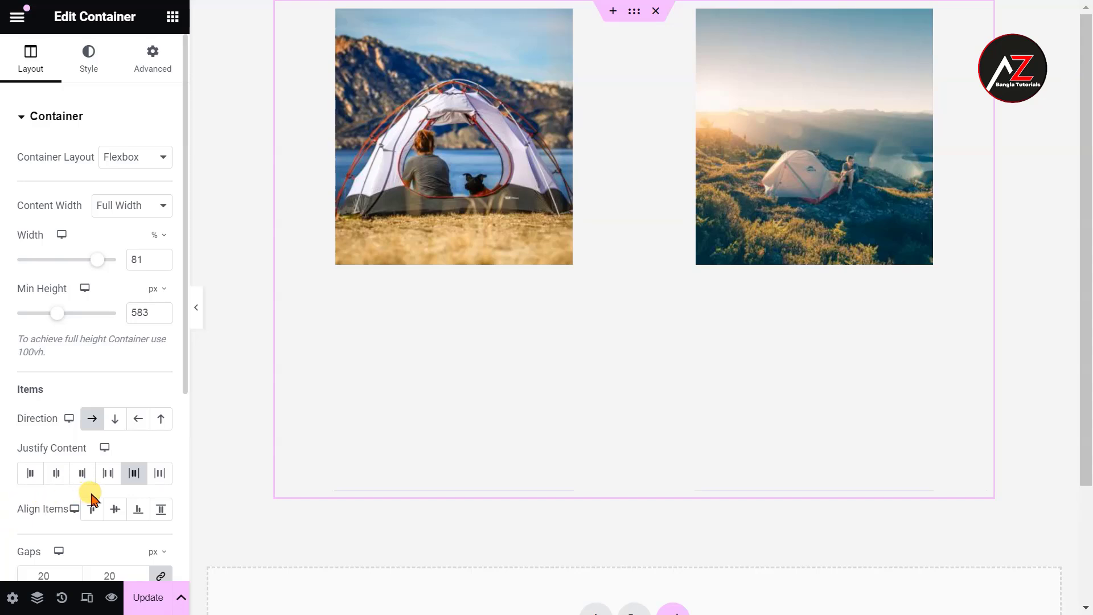
left_click(159, 476)
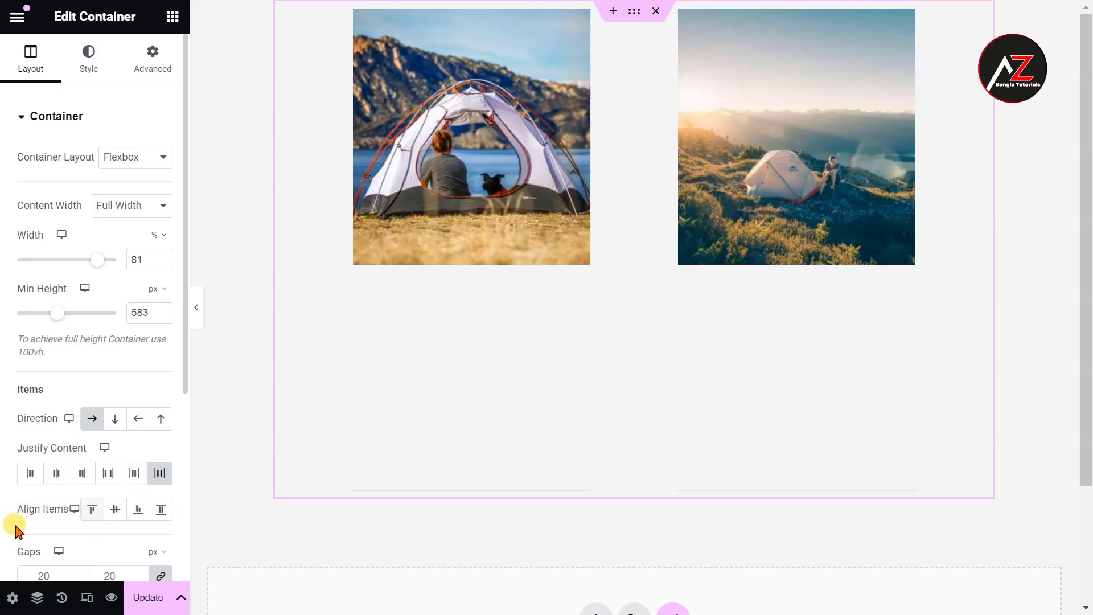
Try the container's Align Items options start, center, end and stretch, and set the alignment to center
left_click(90, 511)
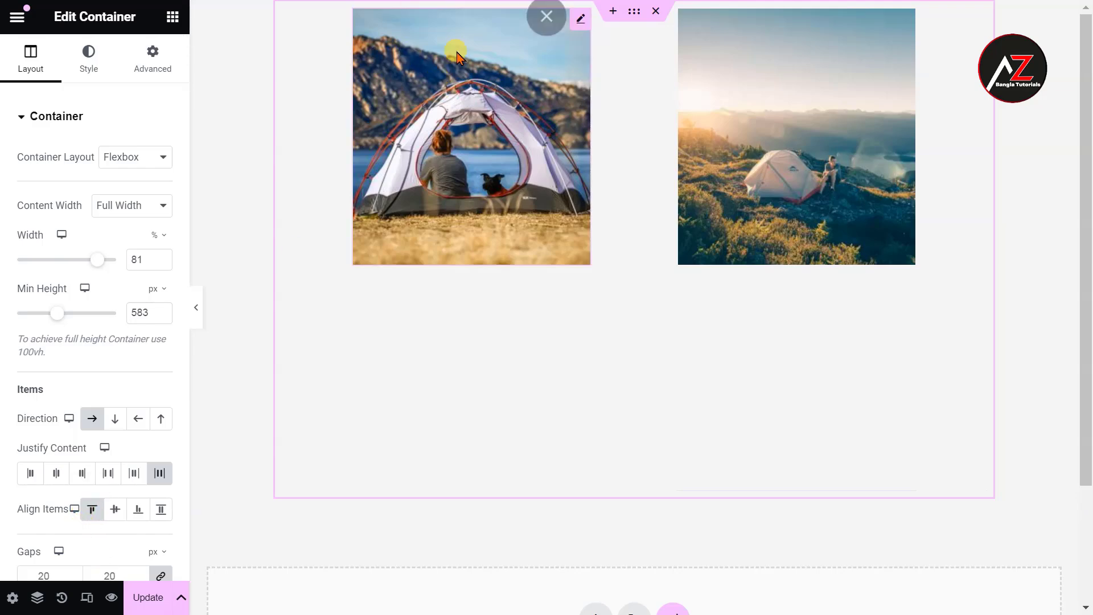
left_click(115, 511)
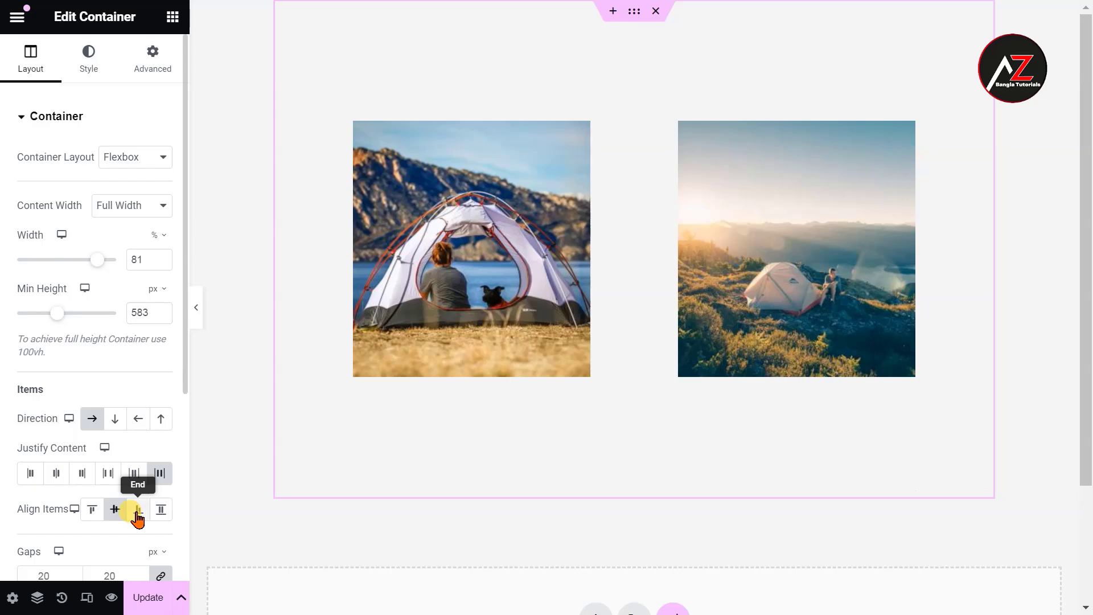
left_click(137, 513)
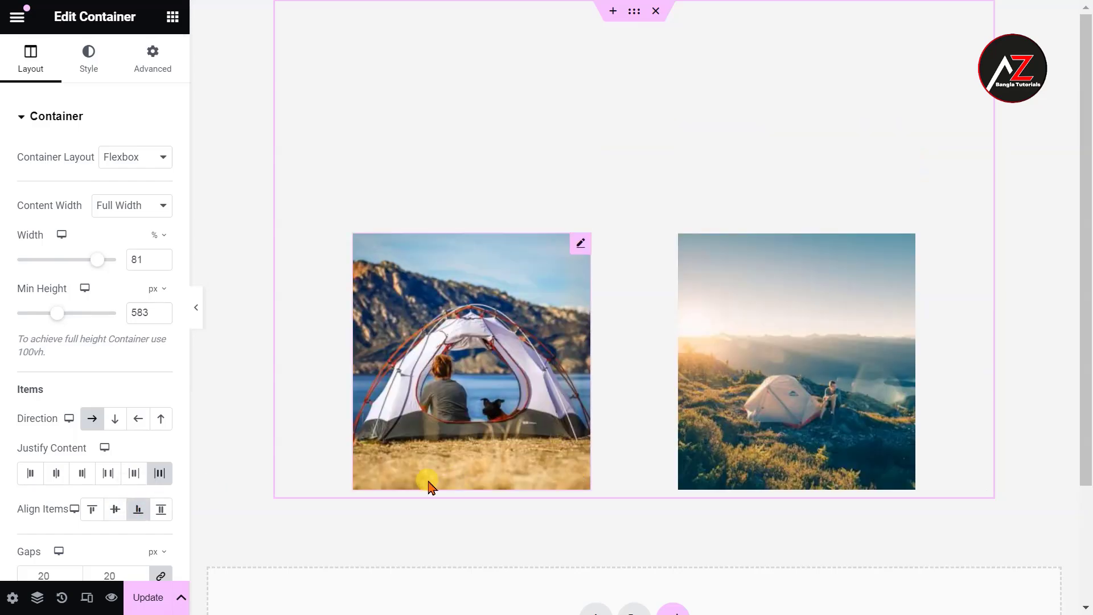
left_click(162, 513)
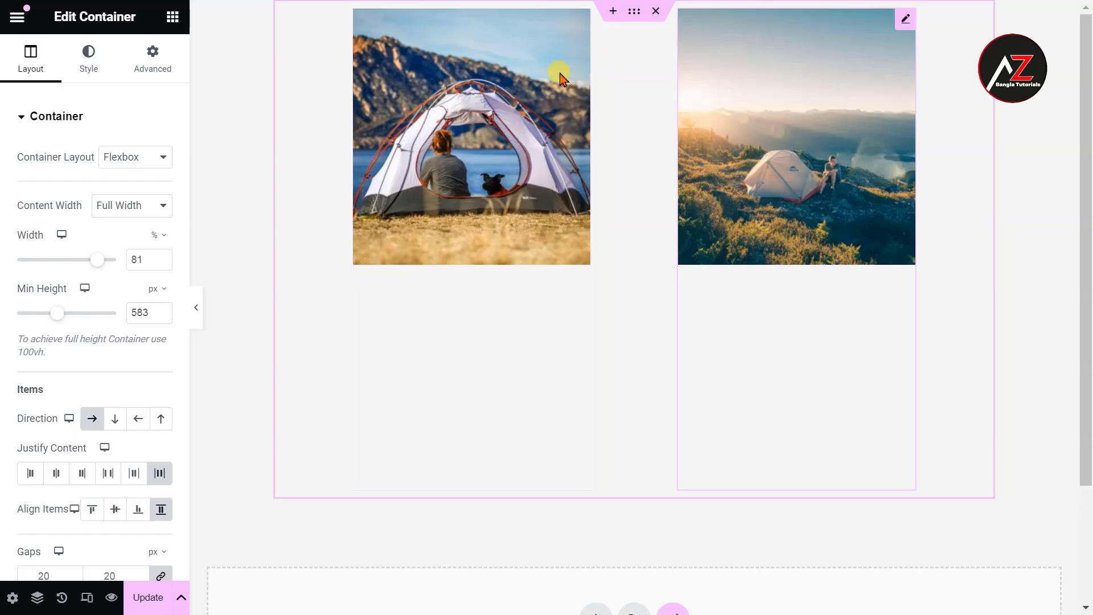
left_click(116, 516)
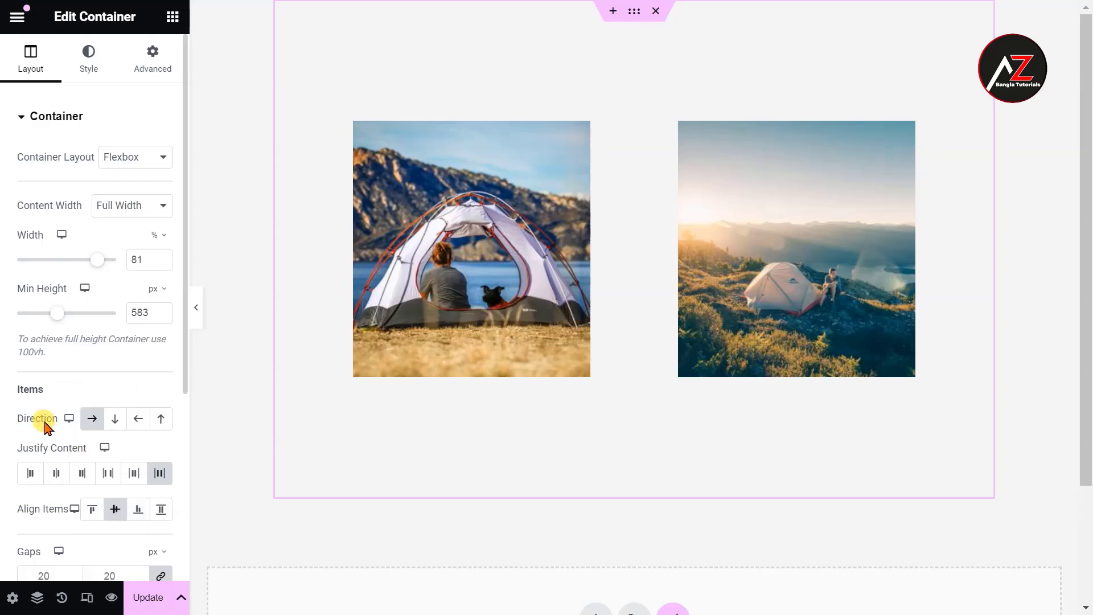
Duplicate the sunset hillside image twice so that the container's row holds four images
scroll(48, 425, "down", 1)
scroll(58, 445, "down", 1)
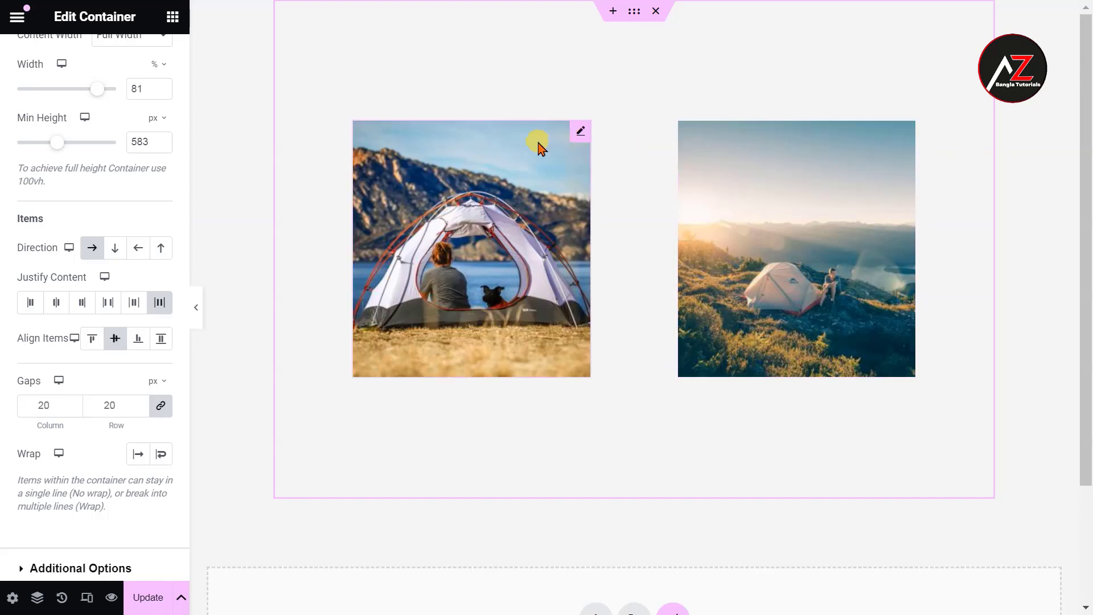
right_click(909, 130)
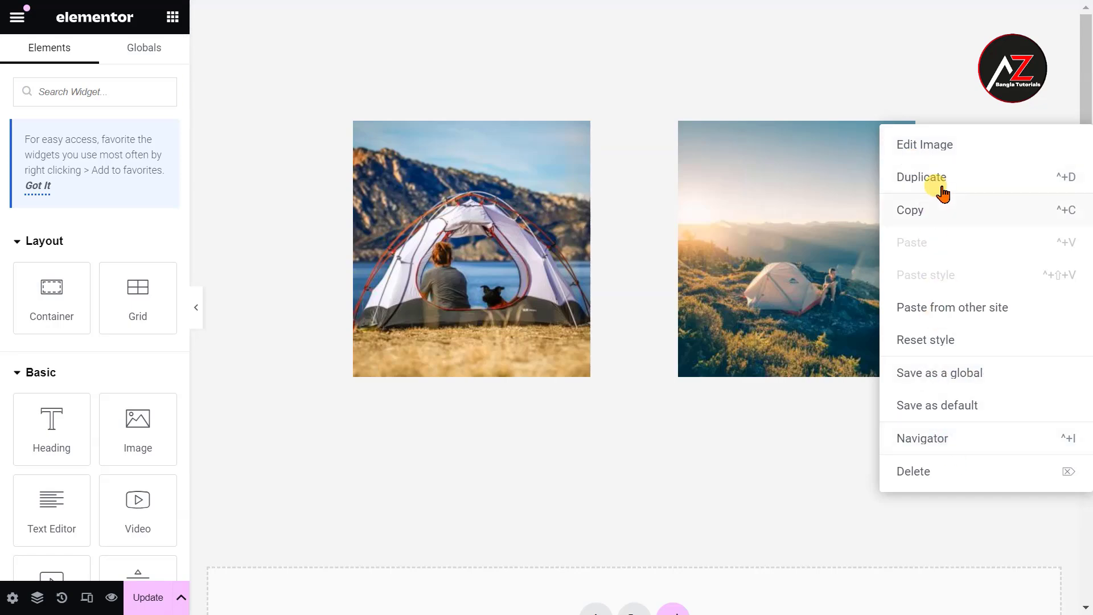
left_click(978, 181)
right_click(978, 147)
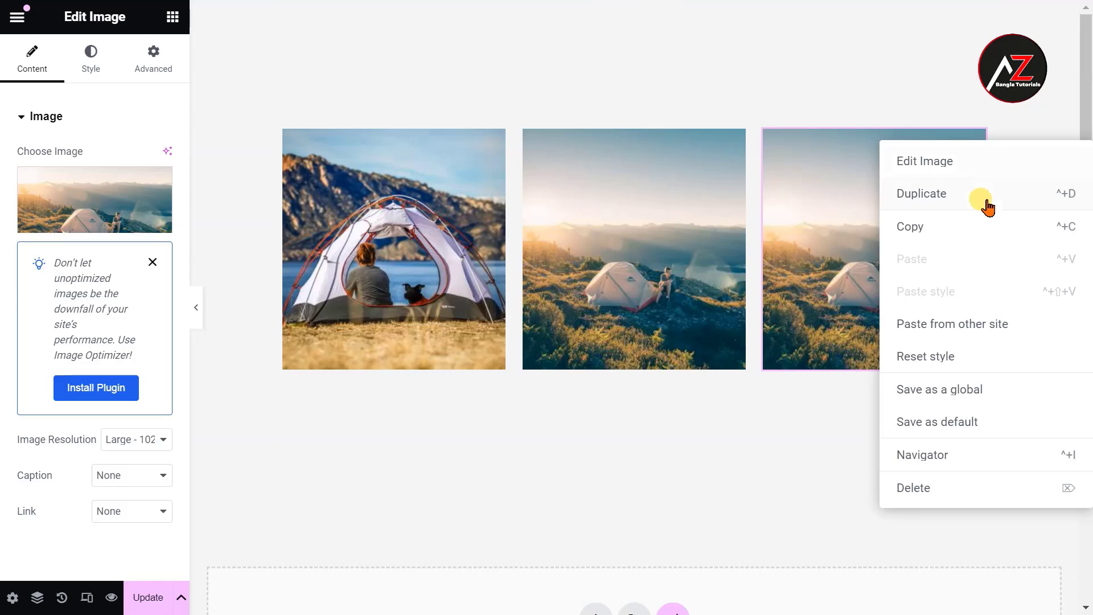
left_click(983, 204)
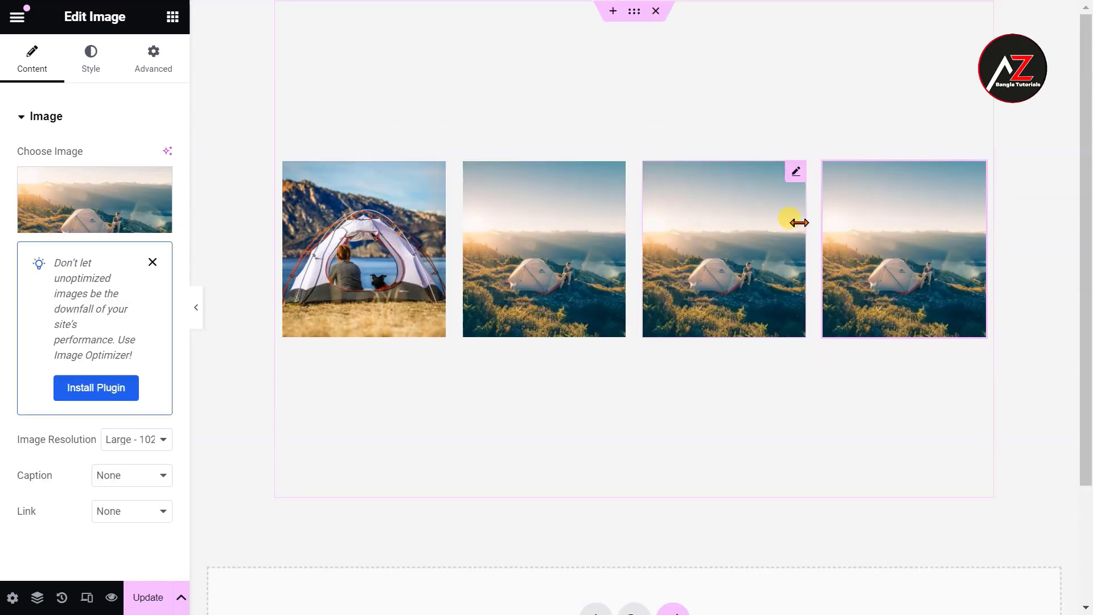
Select the container, reduce its linked column and row gaps to 1 px, and raise them to 13 px
left_click(635, 12)
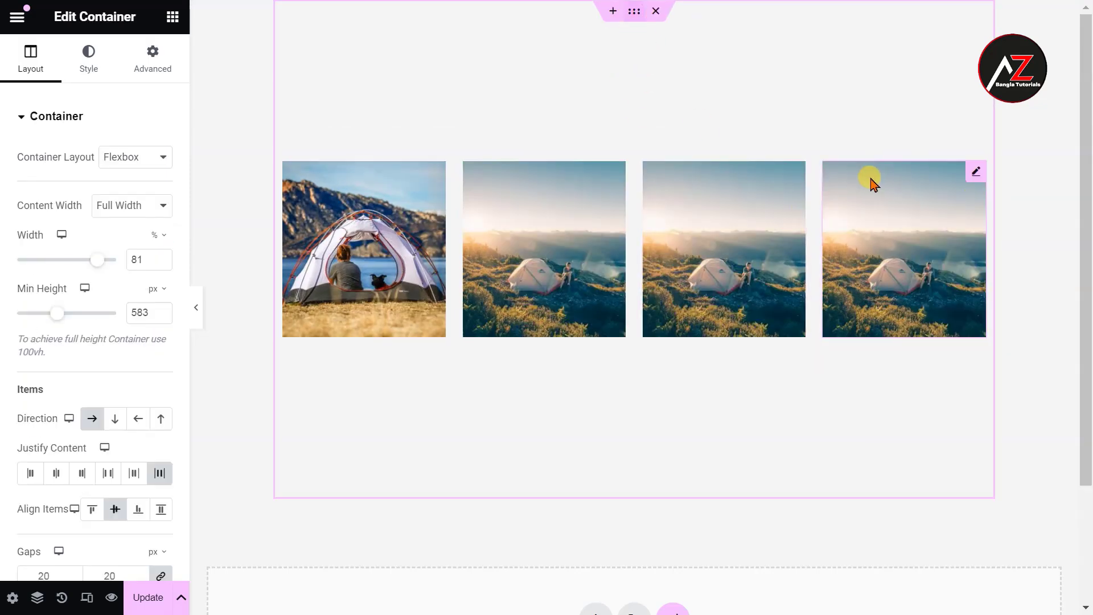
scroll(15, 420, "down", 3)
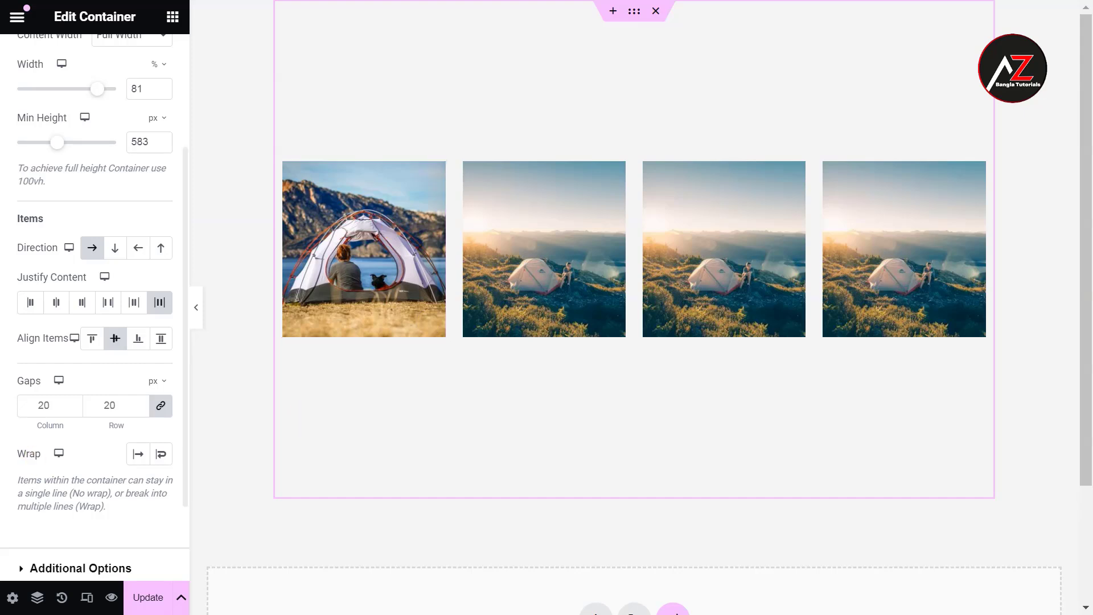
left_click(75, 408)
key("BackSpace")
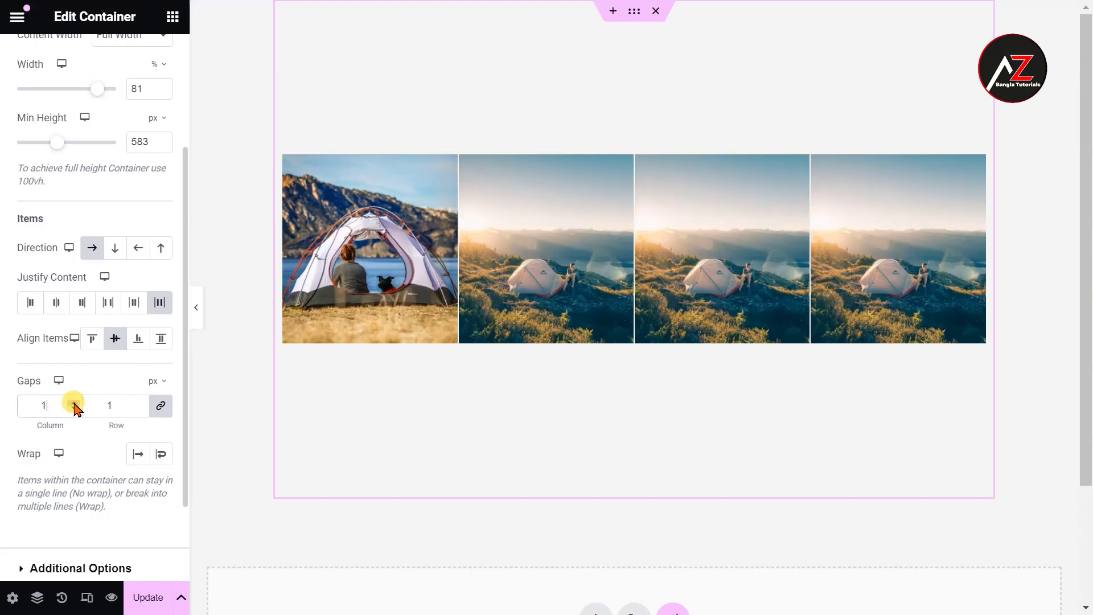
scroll(76, 408, "up", 11)
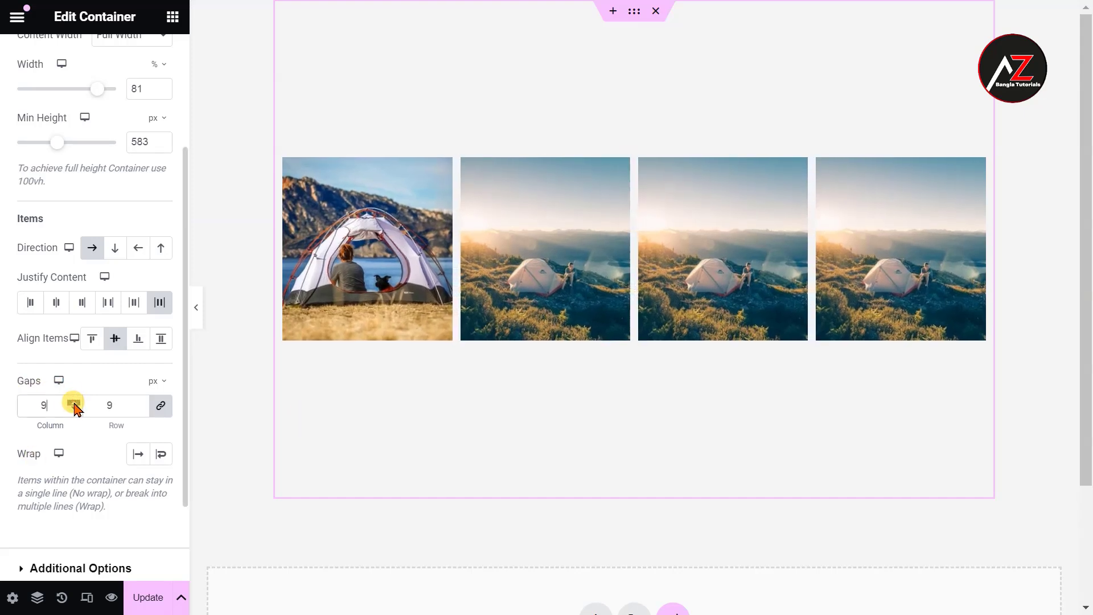
double_click(45, 405)
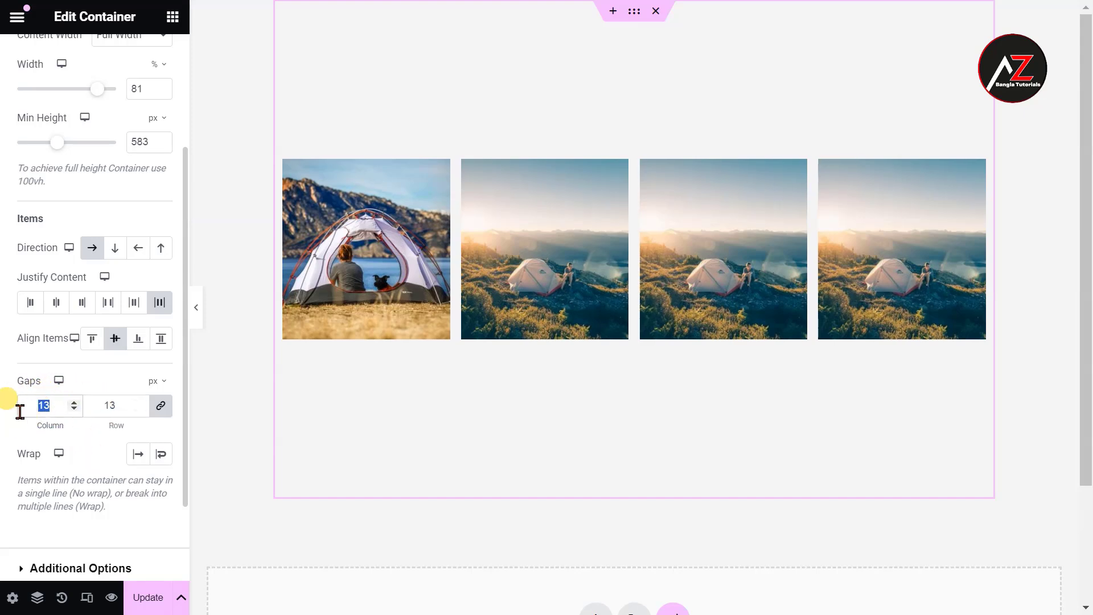
Unlink the column and row gaps, try a column gap of 76 px, and set the column gap to 50 px
left_click(164, 409)
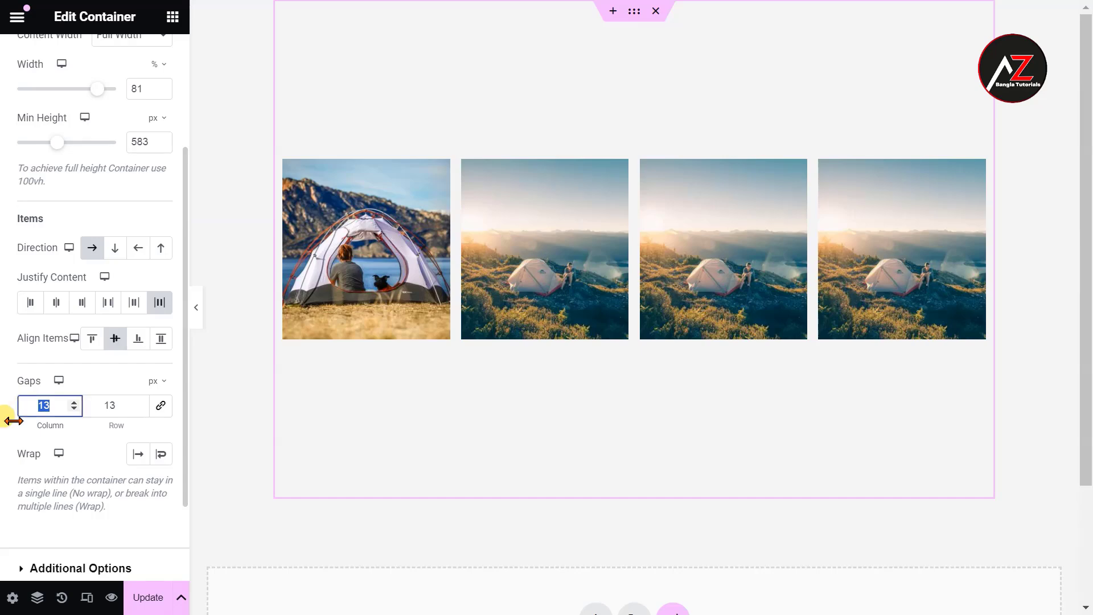
type("50")
left_click_drag(13, 421, 39, 428)
left_click_drag(48, 426, 36, 425)
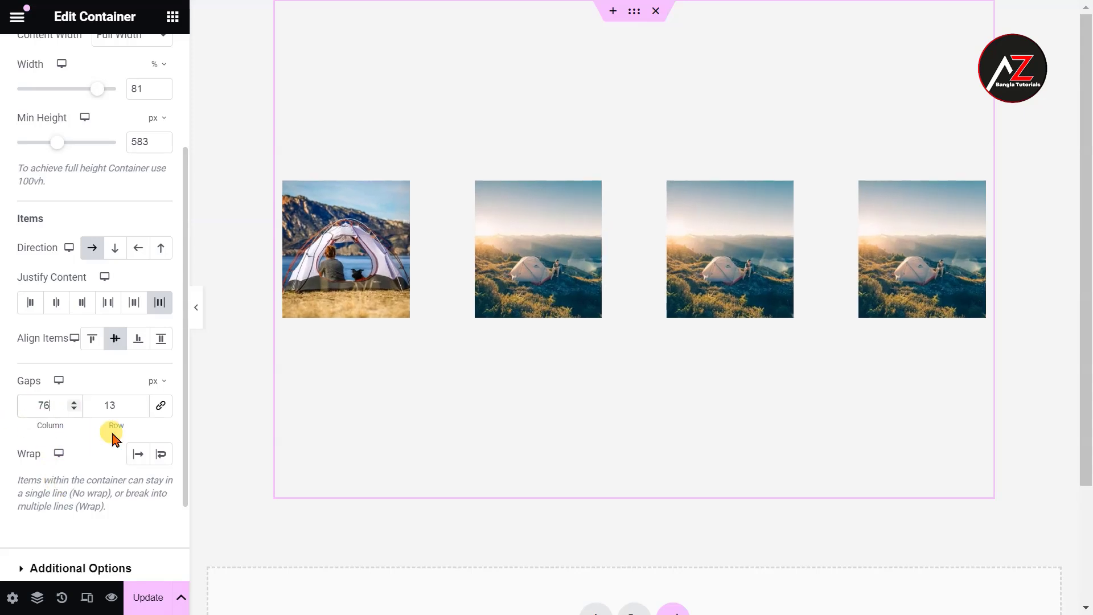
left_click(165, 383)
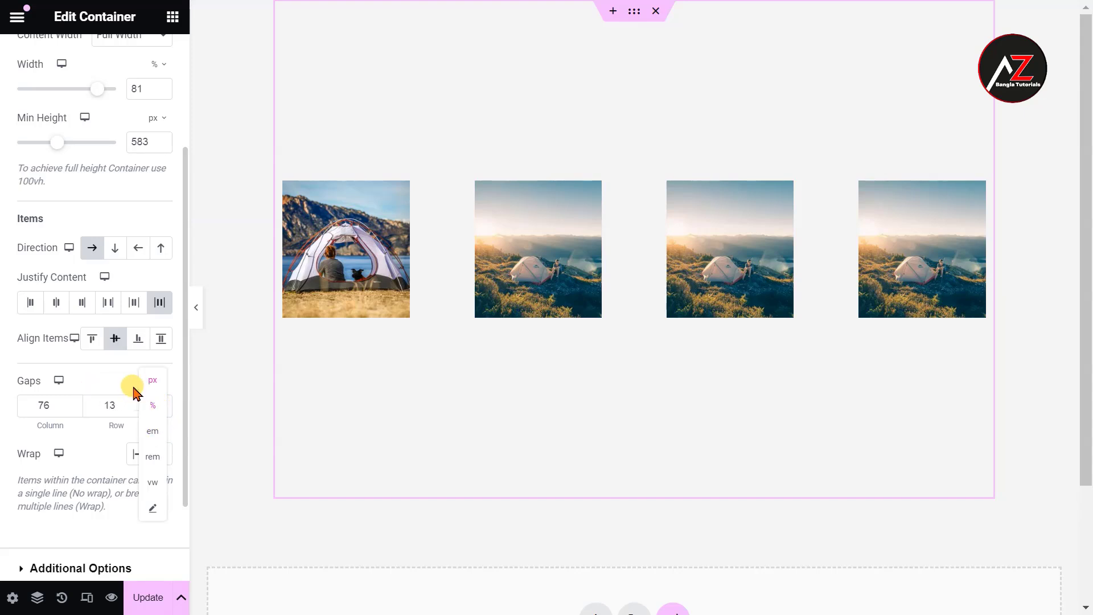
left_click(52, 404)
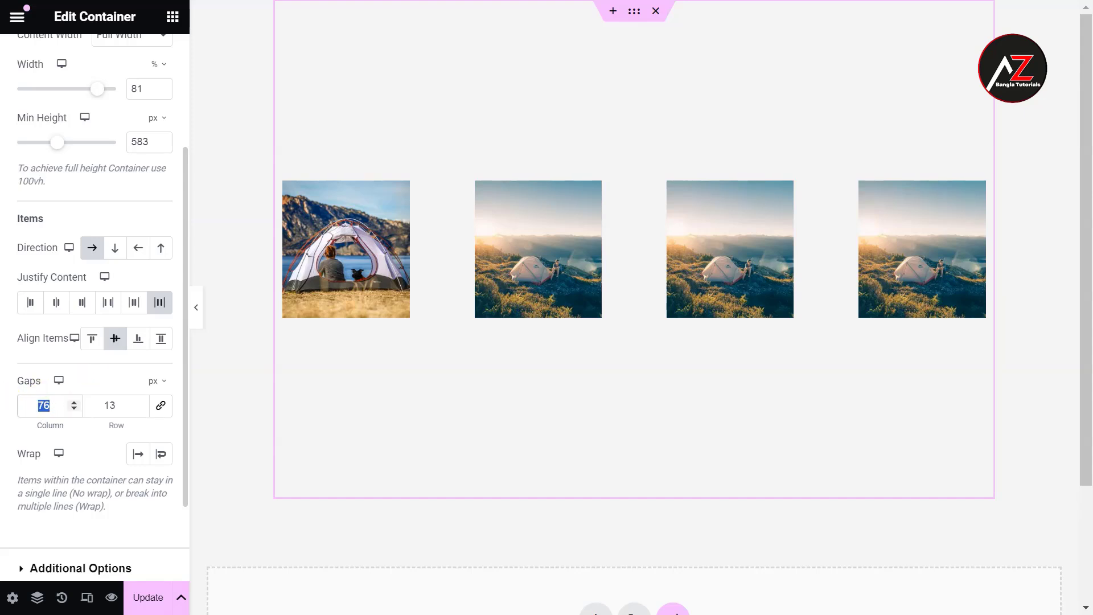
type("50")
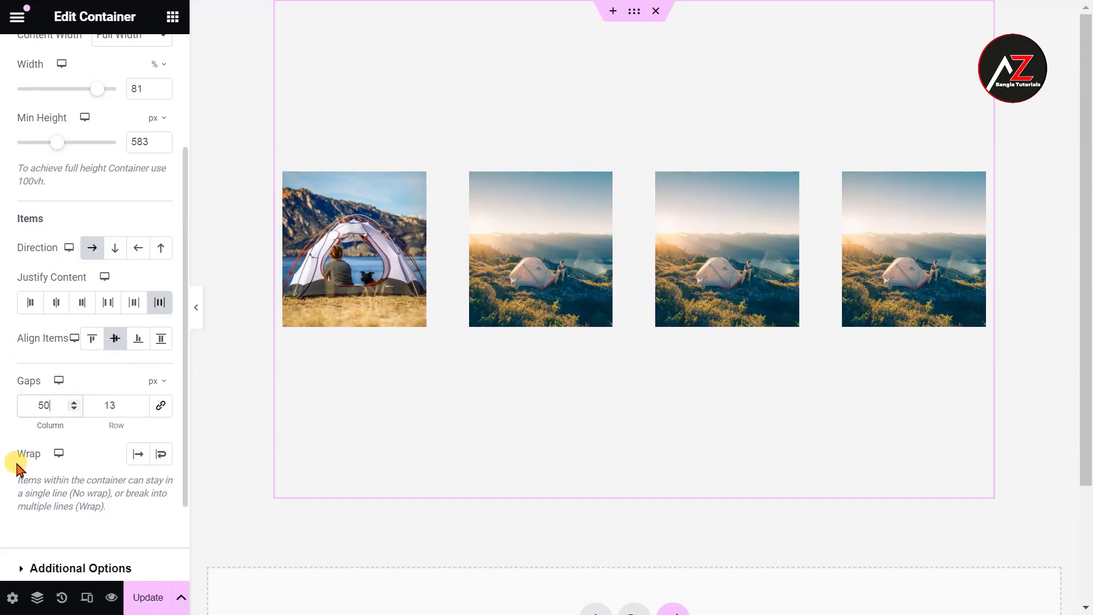
Try wrapping the container's images onto multiple lines and set the Wrap option to No wrap
scroll(103, 453, "down", 2)
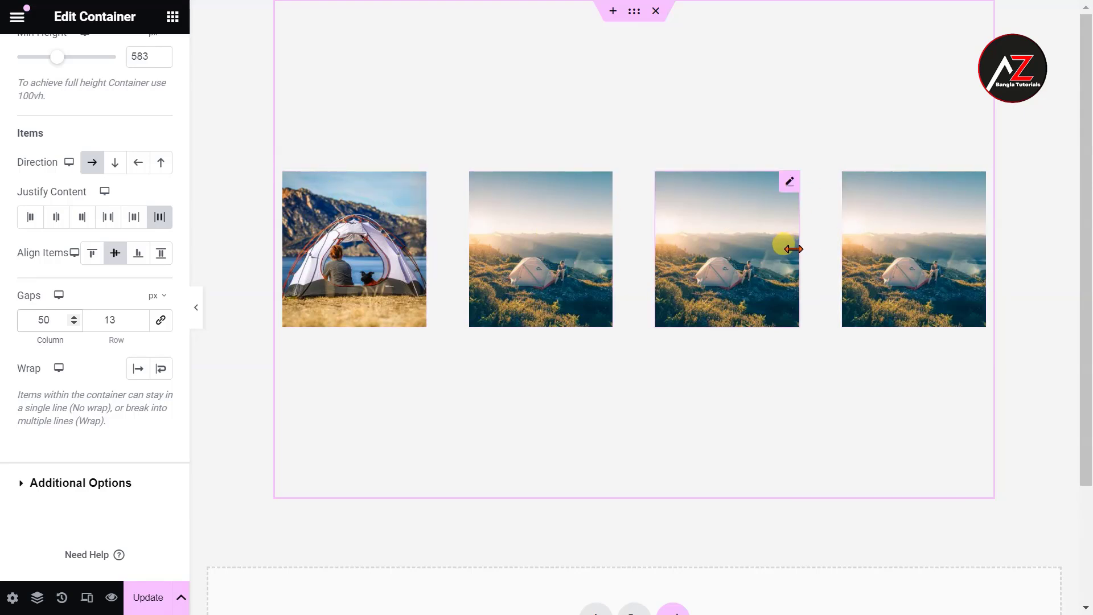
left_click(160, 369)
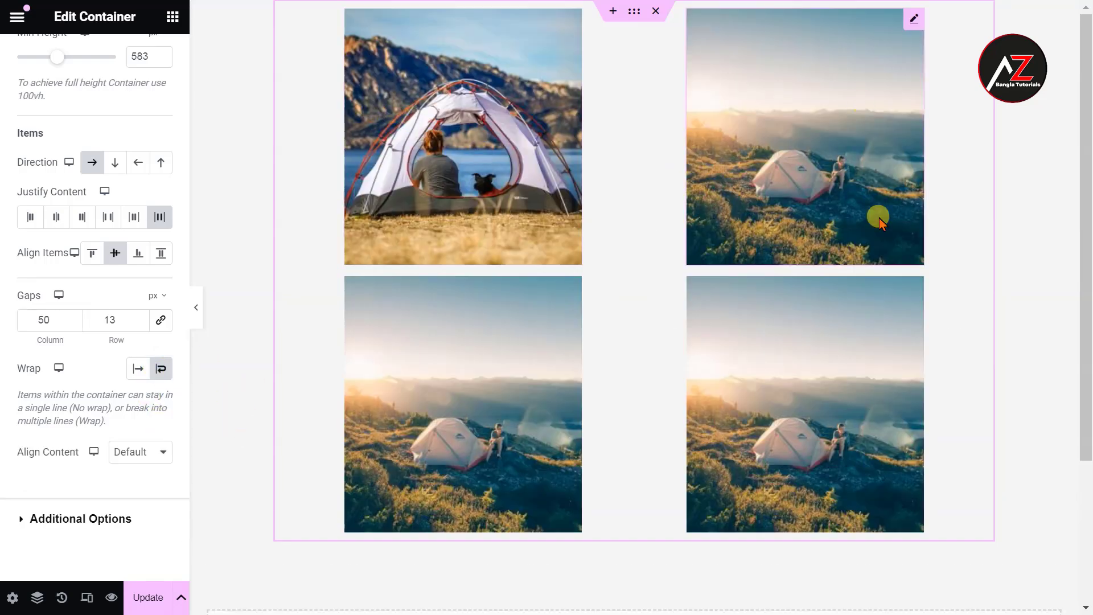
left_click(137, 371)
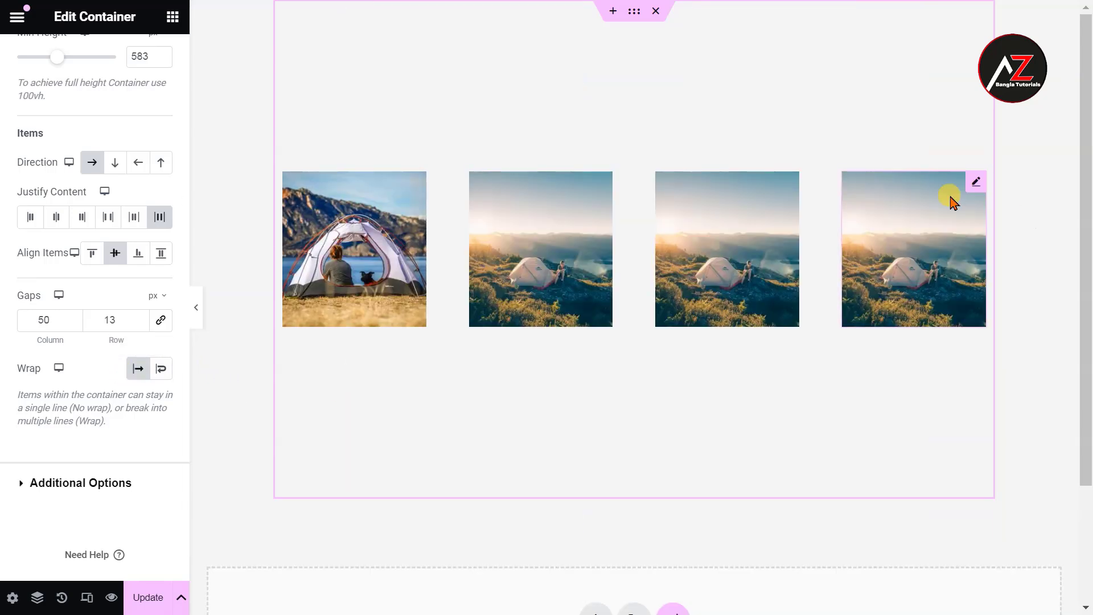
Duplicate the fourth image in the row twice so that the container holds six images
right_click(930, 196)
left_click(937, 248)
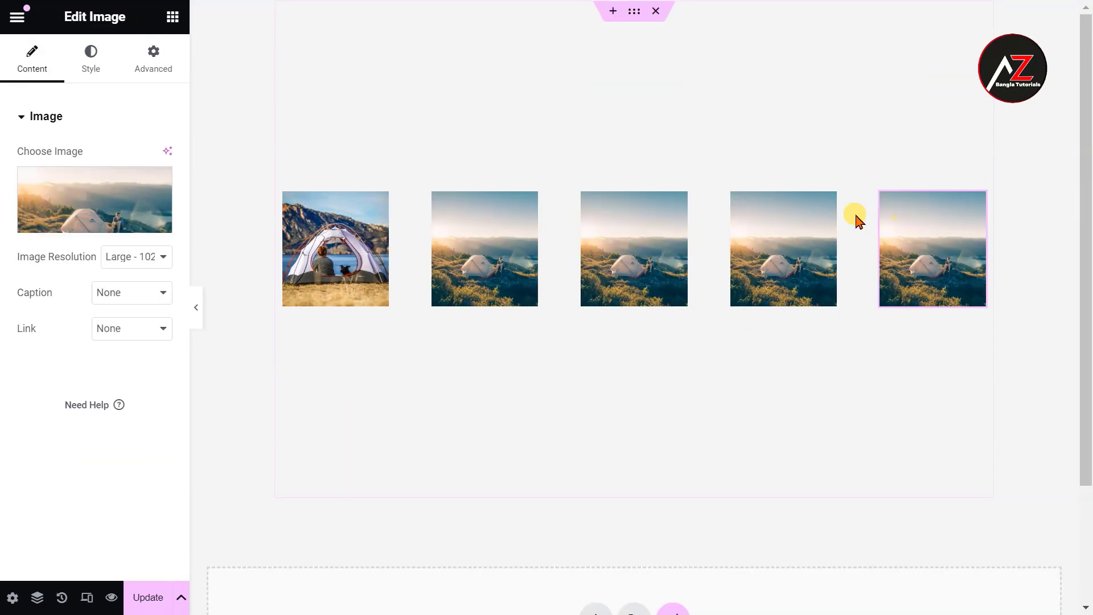
right_click(777, 225)
left_click(816, 277)
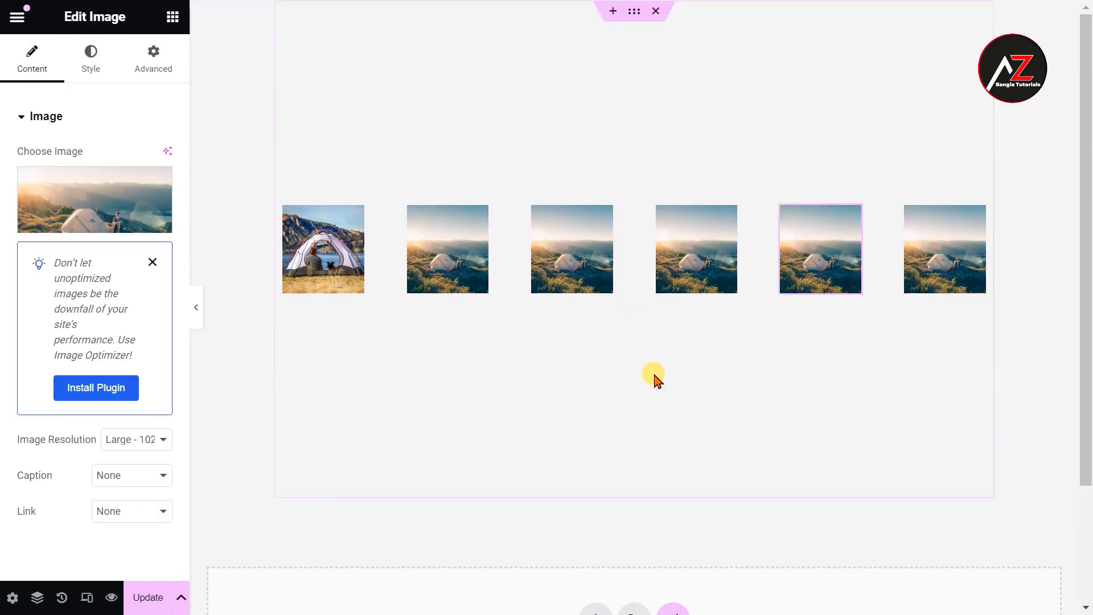
Select the container holding the six images and wrap its items onto multiple lines
left_click(635, 12)
scroll(85, 399, "down", 5)
left_click(161, 369)
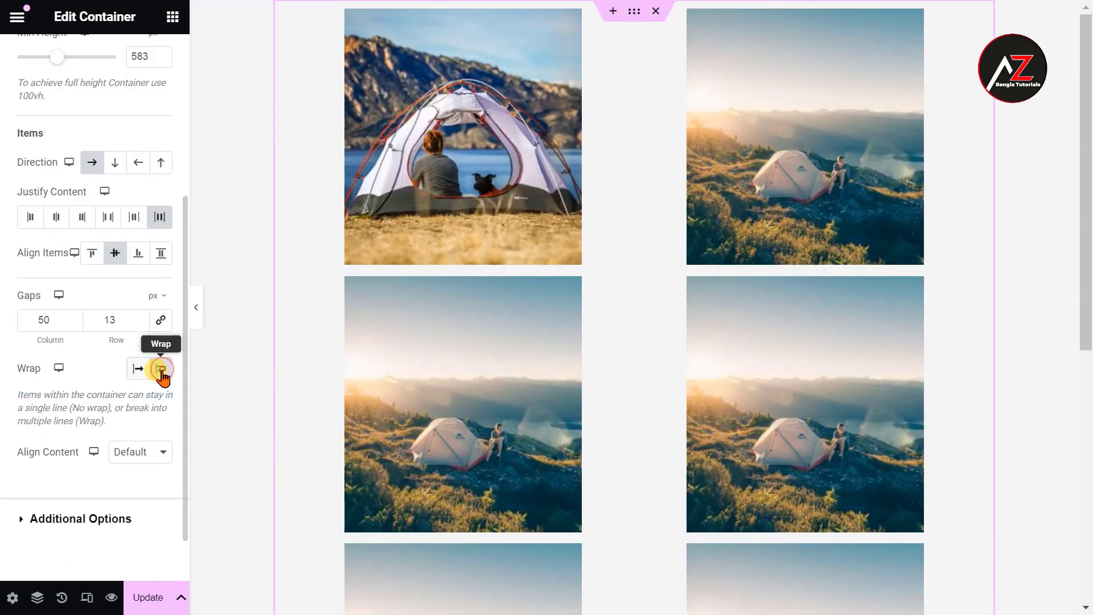
scroll(707, 380, "down", 1)
scroll(704, 379, "down", 3)
scroll(598, 353, "up", 6)
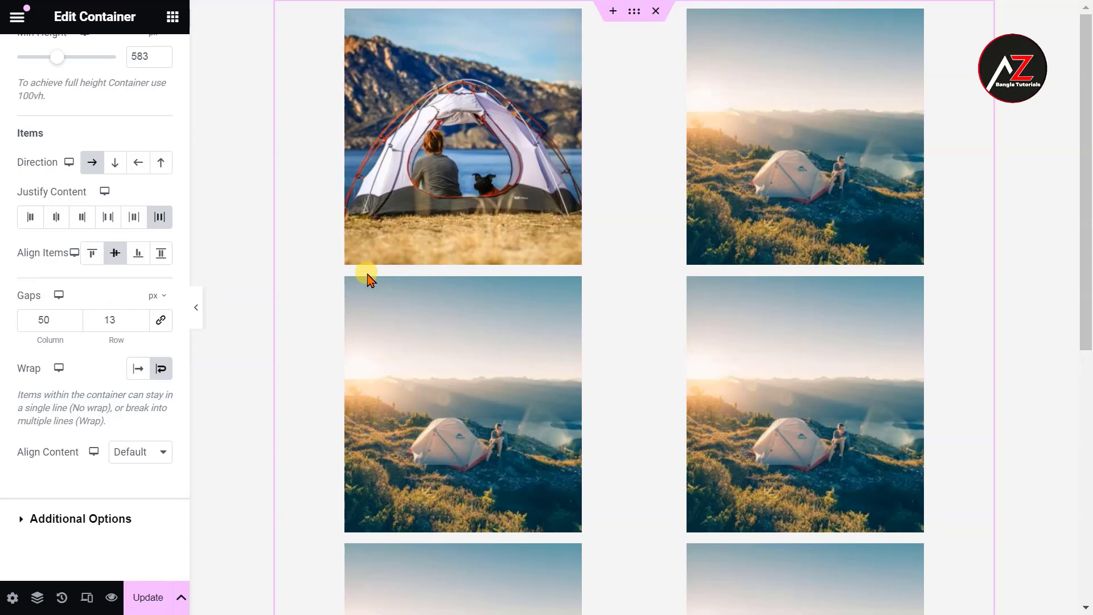
Set the container's row gap to 30 px
left_click(94, 320)
double_click(95, 320)
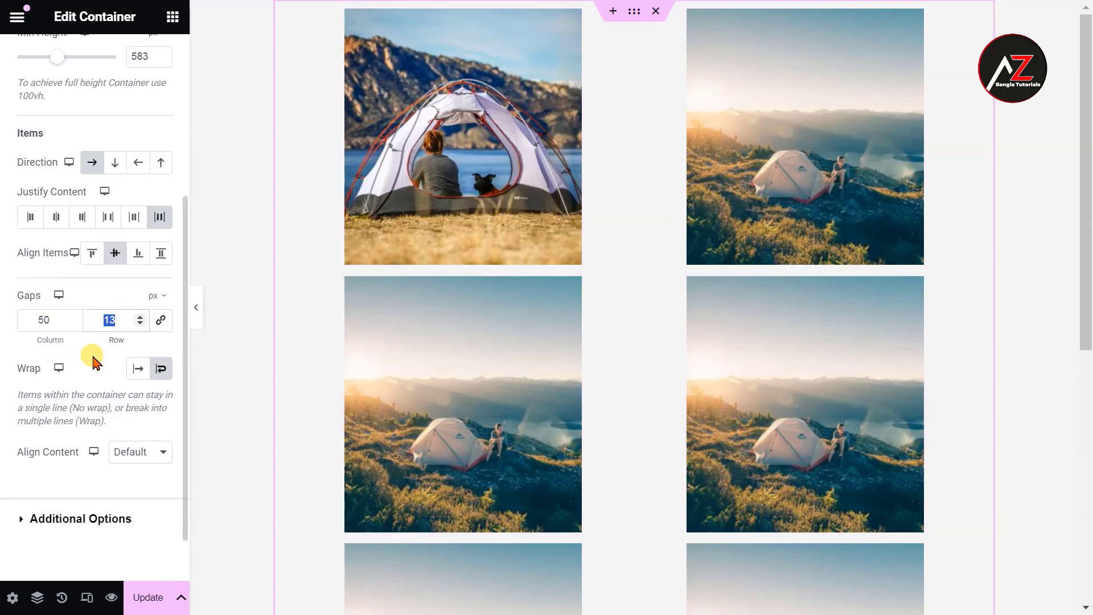
type("30")
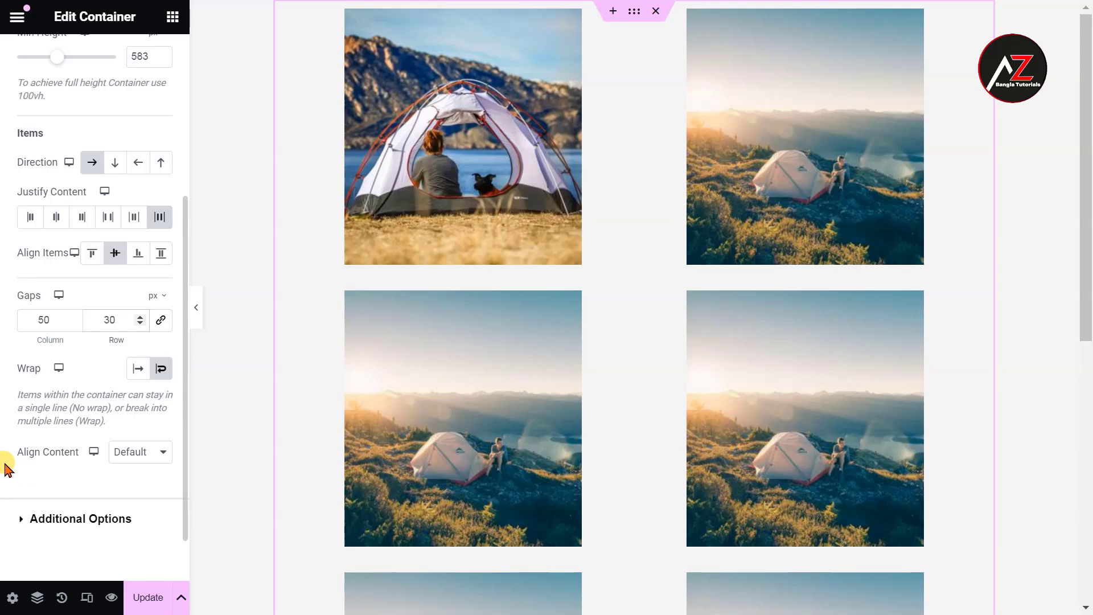
Try the Center, End and Space Around options for the container's Align Content, and set it back to Default
left_click(160, 454)
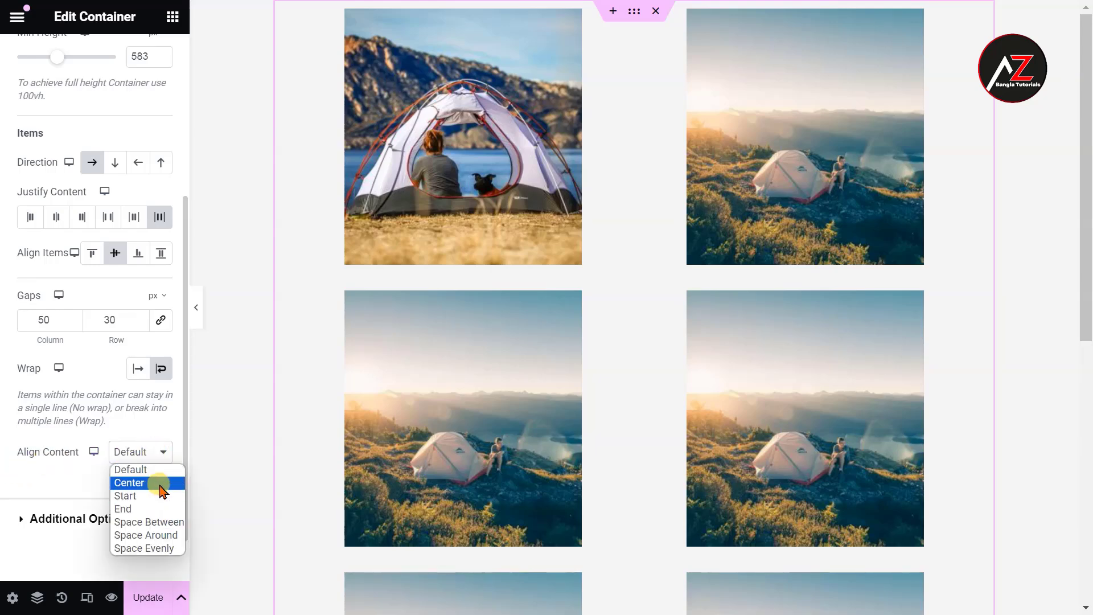
left_click(161, 489)
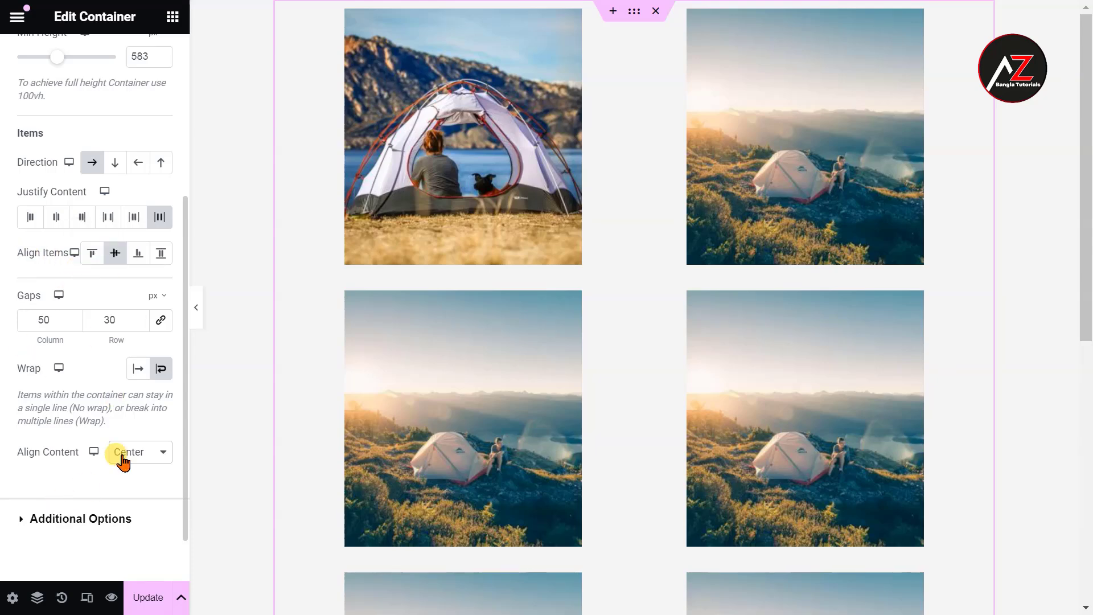
left_click(162, 458)
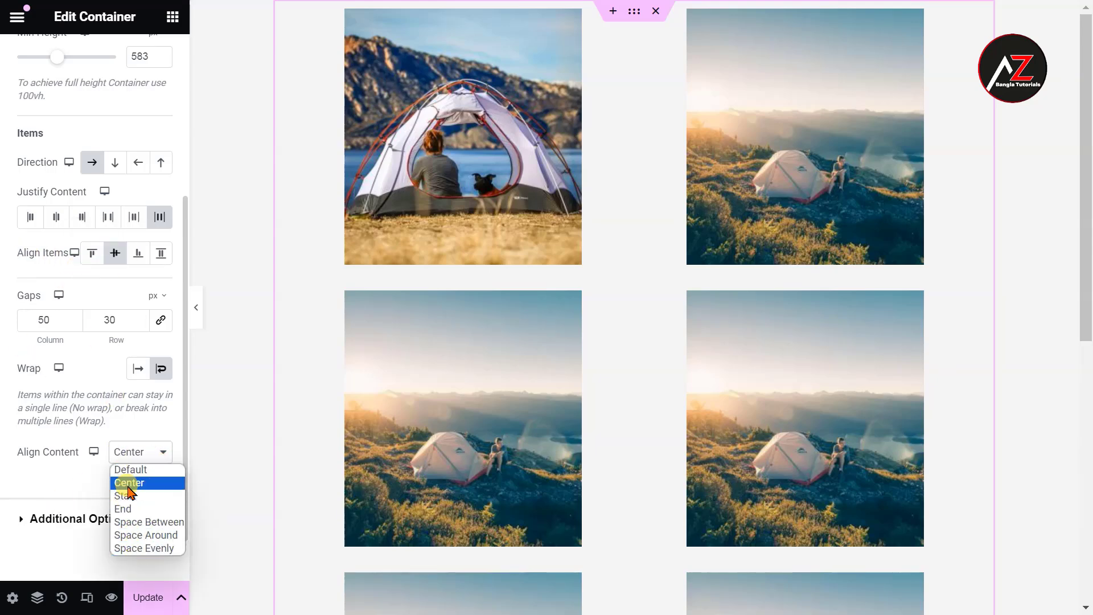
left_click(131, 508)
left_click(131, 452)
left_click(146, 535)
left_click(146, 451)
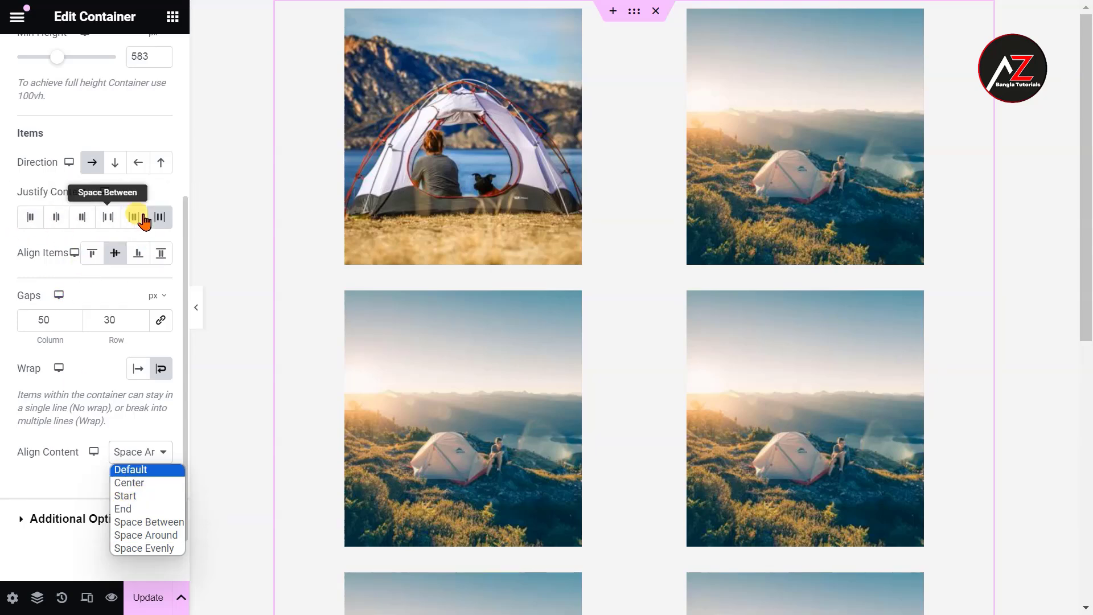
left_click(146, 475)
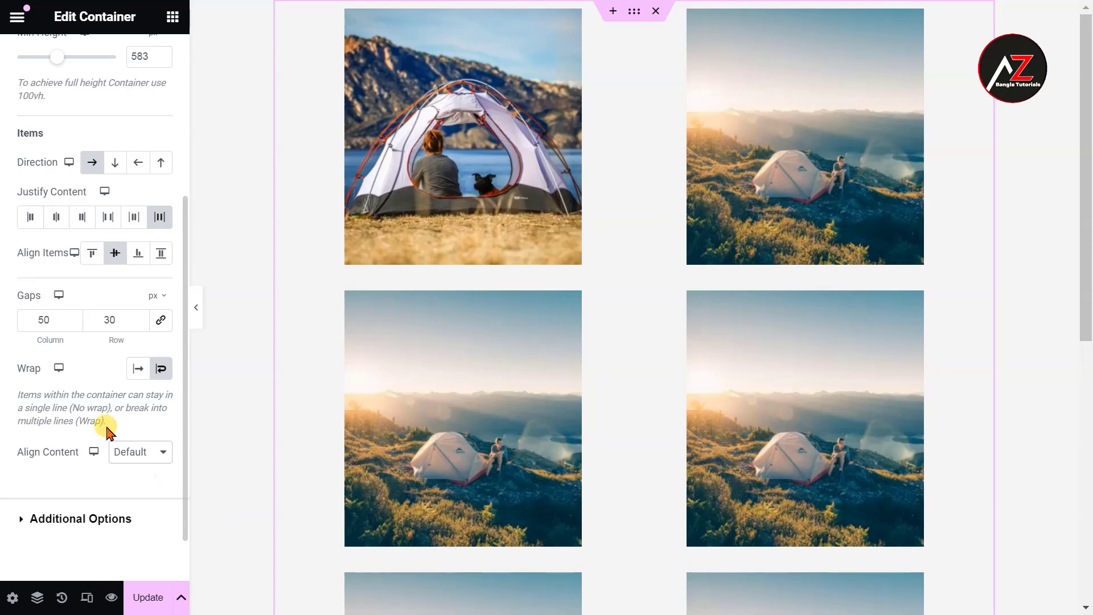
scroll(53, 415, "up", 5)
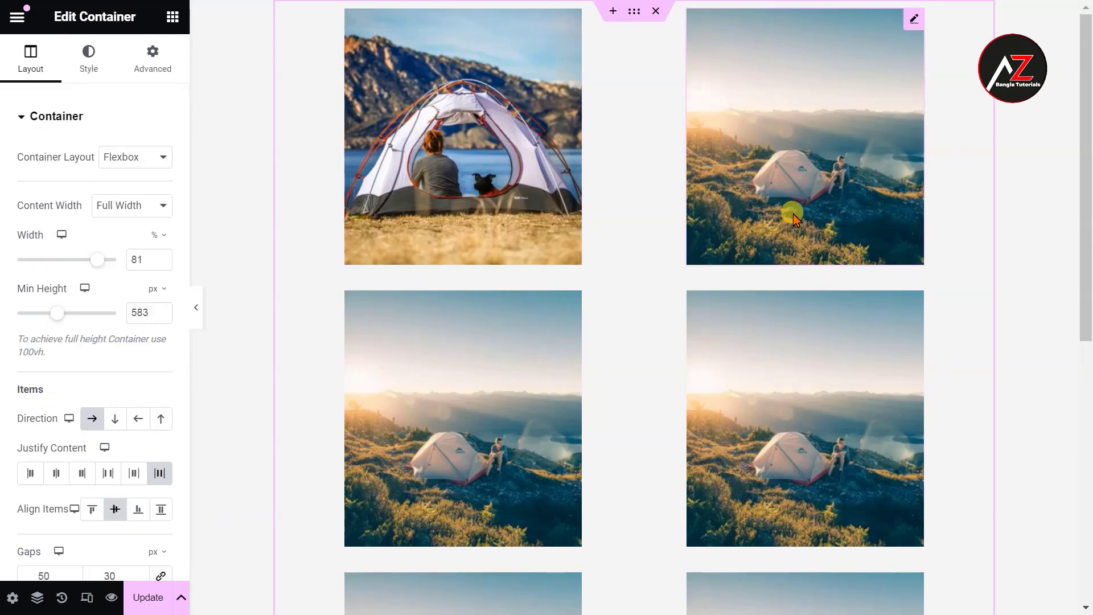